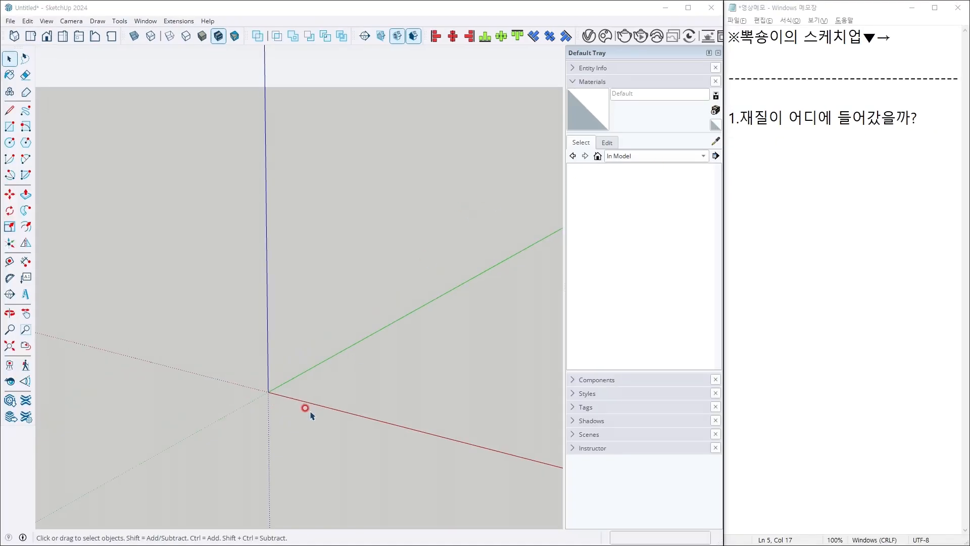
# Step: Draw a rectangle on the ground from the origin and push/pull it up about 2131 mm into a box
pyautogui.click(310, 412)
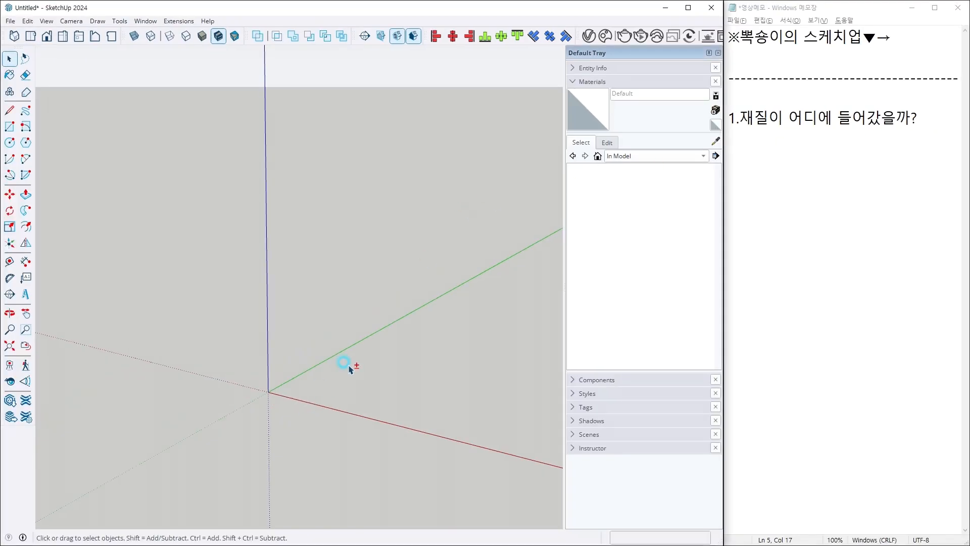
pyautogui.moveTo(348, 368); pyautogui.dragTo(253, 382, button='middle')
pyautogui.press('r')
pyautogui.click(190, 429)
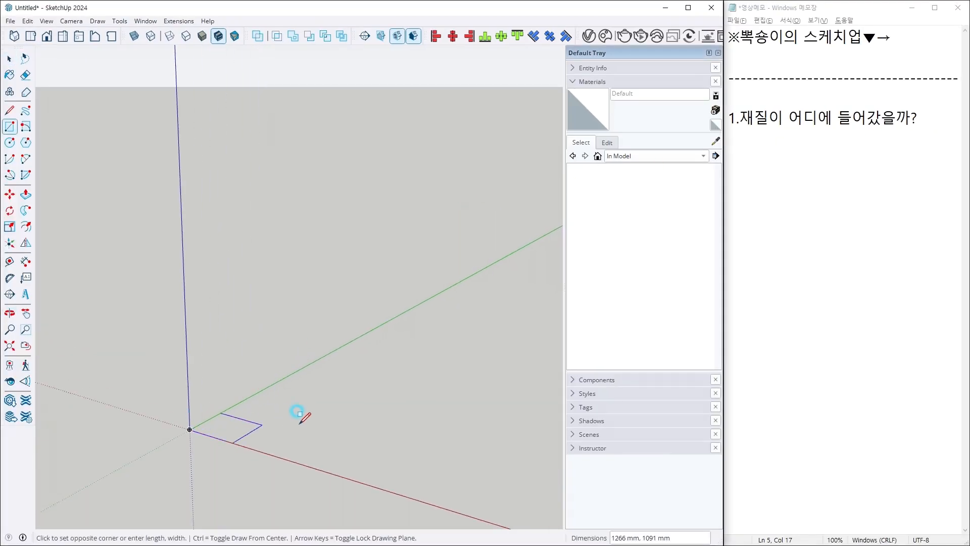
pyautogui.click(377, 407)
pyautogui.press('p')
pyautogui.click(334, 408)
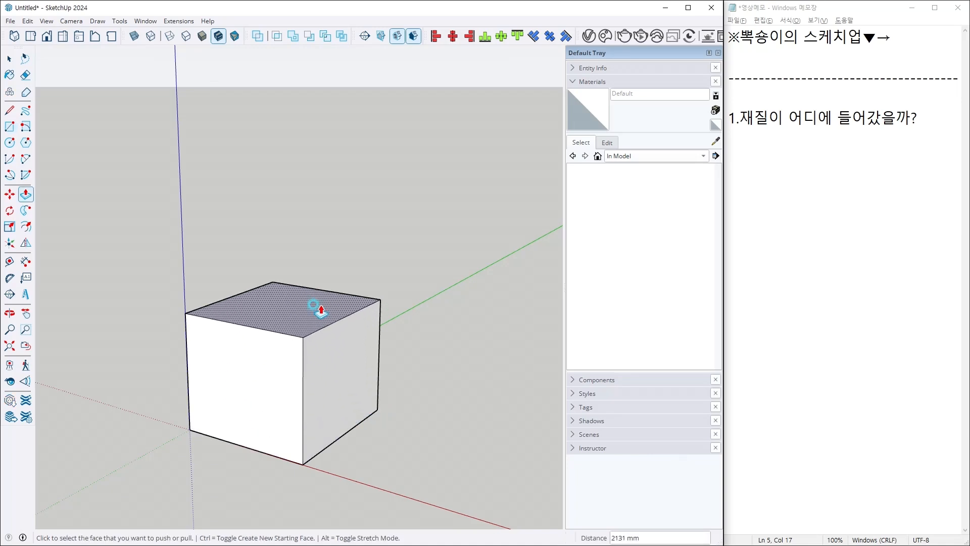
pyautogui.click(317, 310)
pyautogui.moveTo(324, 329); pyautogui.dragTo(362, 349, button='middle')
pyautogui.press('space')
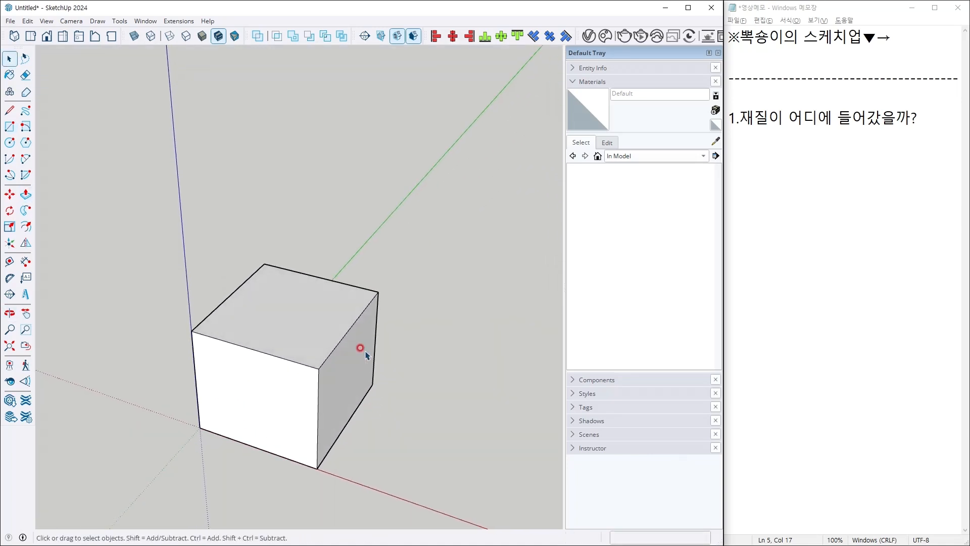
# Step: Paint the box from Asphalt and Concrete: plain light-grey concrete on top, Concrete Form 4x8 on one side, Concrete Scored Jointless on the front
pyautogui.click(638, 156)
pyautogui.click(642, 181)
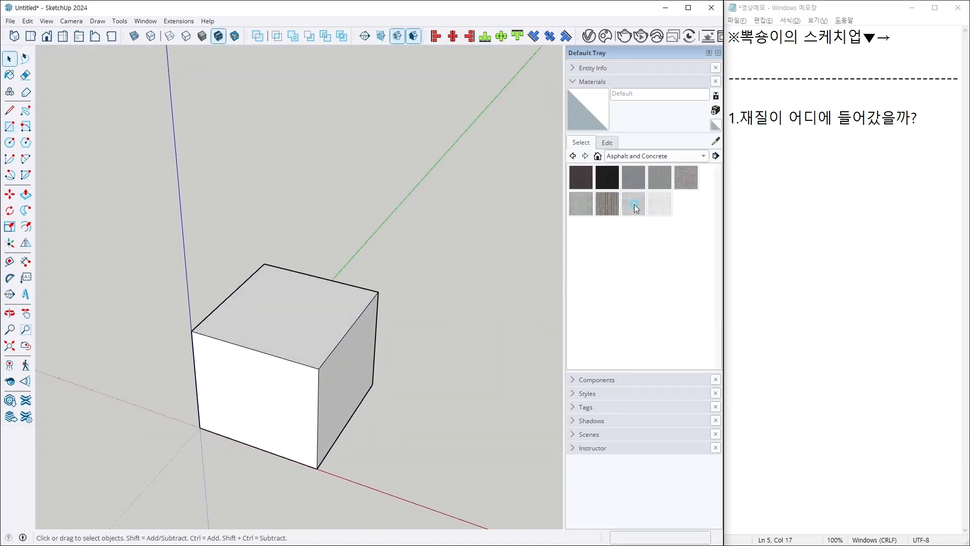
pyautogui.click(634, 204)
pyautogui.click(292, 290)
pyautogui.click(581, 204)
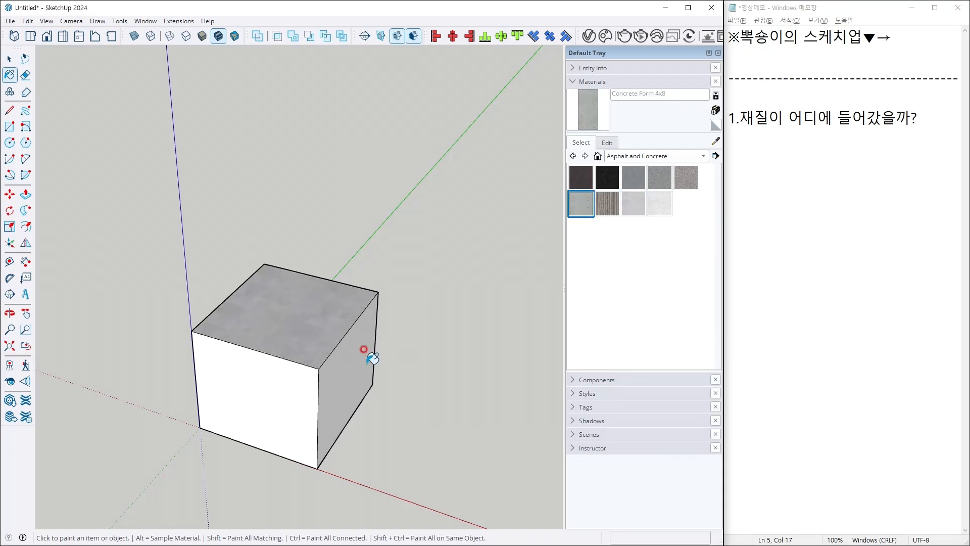
pyautogui.click(364, 349)
pyautogui.click(607, 204)
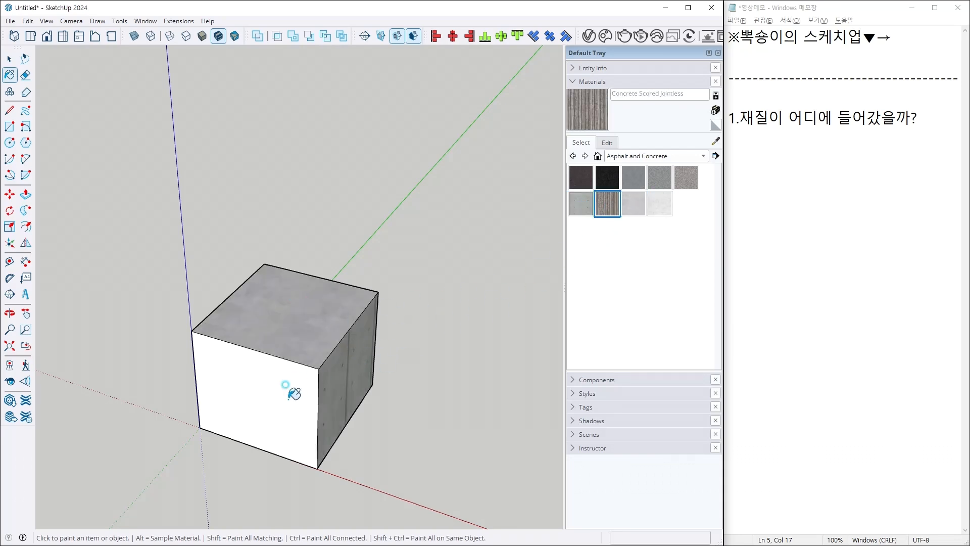
pyautogui.click(292, 391)
pyautogui.moveTo(329, 396)
pyautogui.mouseDown(button='middle')
pyautogui.moveTo(244, 379)
pyautogui.moveTo(259, 378)
pyautogui.mouseUp(button='middle')
# Step: Draw a circle on the ground away from the box and push/pull it up into a cylinder
pyautogui.press('space')
pyautogui.press('c')
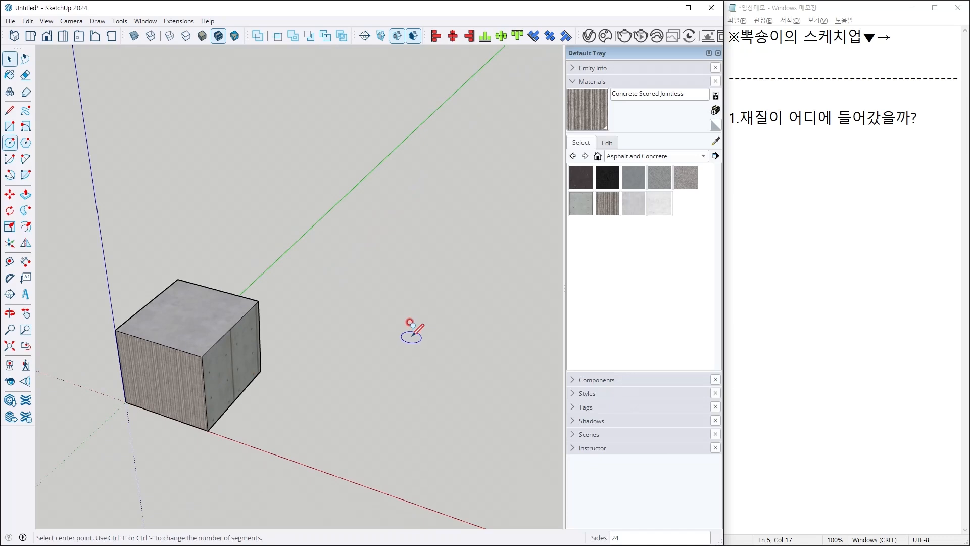
pyautogui.click(412, 336)
pyautogui.click(455, 340)
pyautogui.press('p')
pyautogui.moveTo(418, 348); pyautogui.dragTo(427, 285)
pyautogui.press('space')
# Step: Paint the cylinder's top face with Concrete Scored Jointless and its curved side with Concrete Form 4x8
pyautogui.click(617, 201)
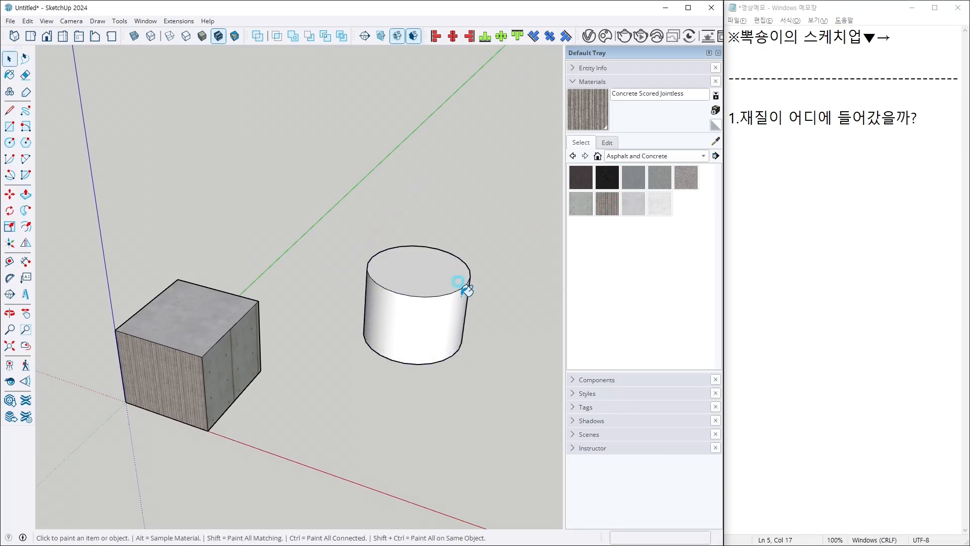
pyautogui.click(427, 278)
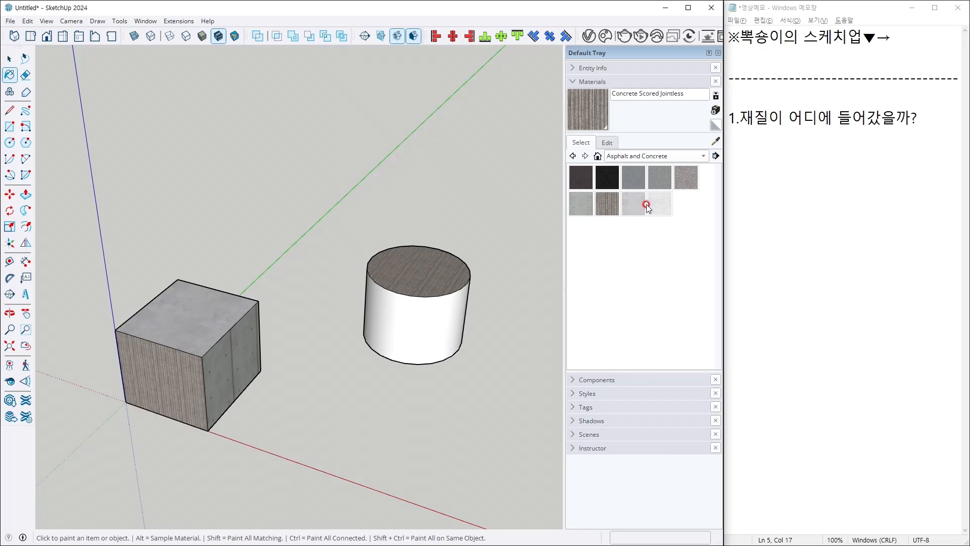
pyautogui.click(586, 206)
pyautogui.click(408, 332)
pyautogui.moveTo(457, 384); pyautogui.dragTo(410, 426, button='middle')
pyautogui.press('space')
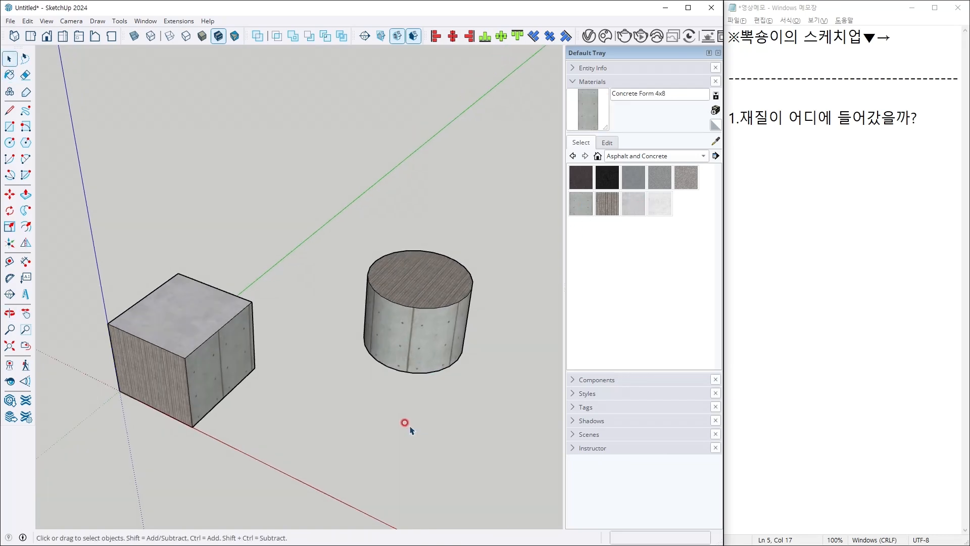
# Step: Show the In Model collection of materials
pyautogui.click(623, 160)
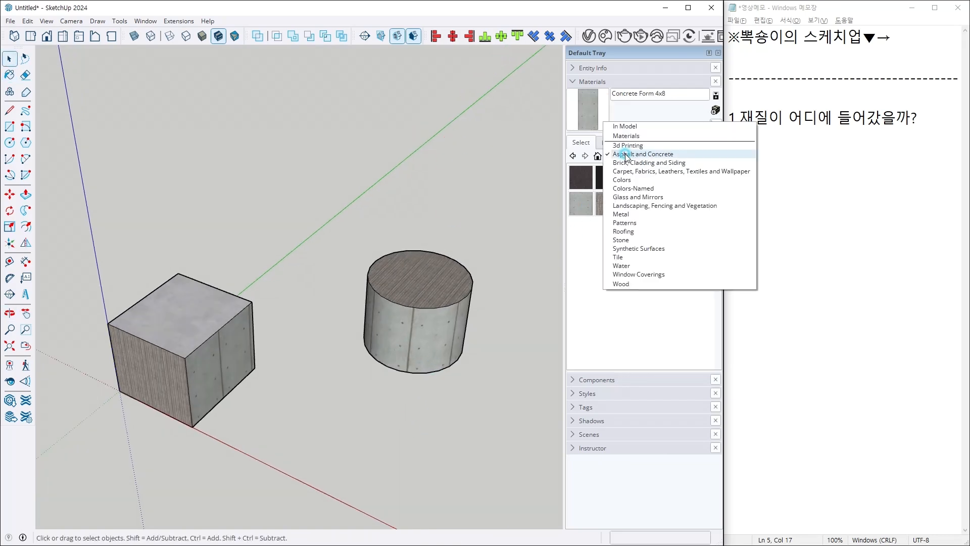
pyautogui.click(638, 126)
pyautogui.hotkey('ctrl', '1')
pyautogui.click(645, 187)
pyautogui.keyDown('ctrl'); pyautogui.moveTo(541, 148); pyautogui.dragTo(700, 204); pyautogui.keyUp('ctrl')
pyautogui.press('Escape')
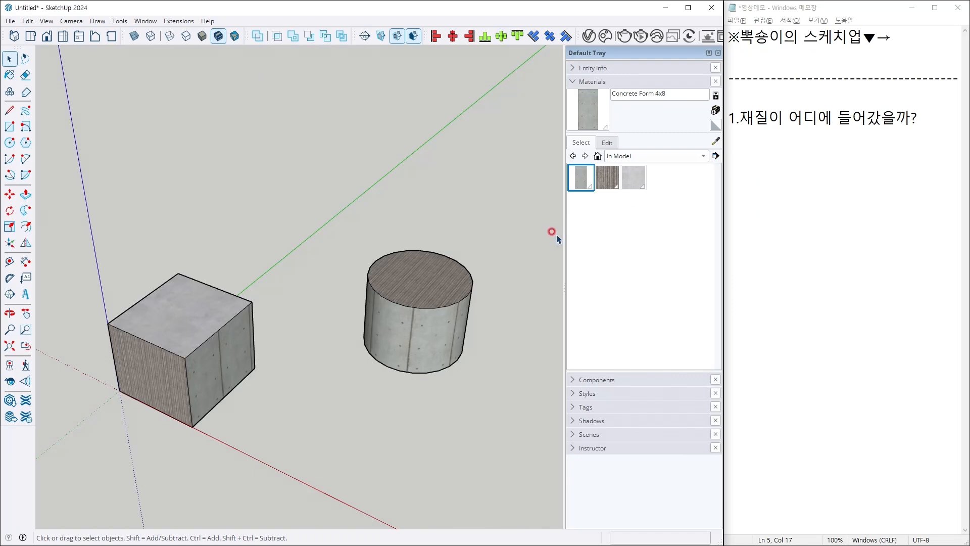
pyautogui.hotkey('ctrl', '1')
pyautogui.click(658, 182)
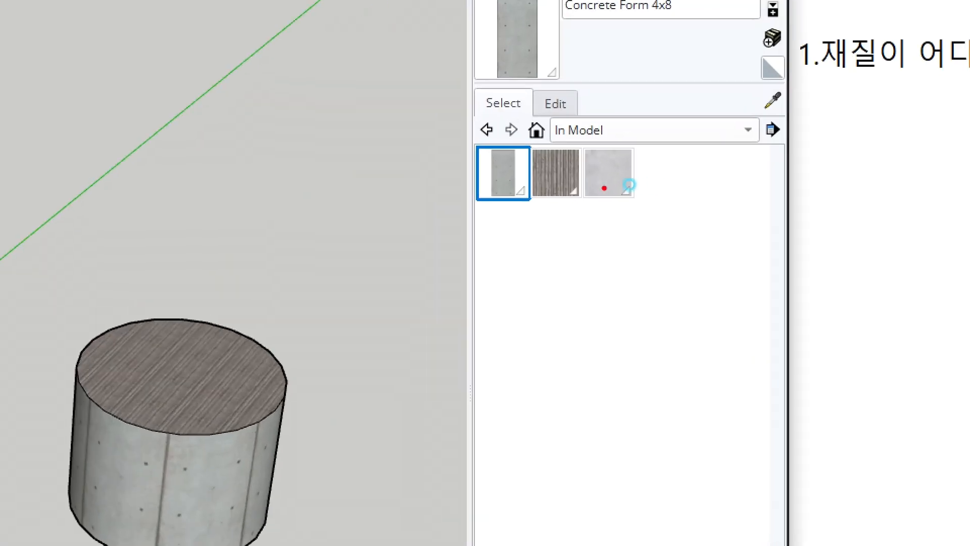
pyautogui.keyDown('ctrl'); pyautogui.keyDown('shift'); pyautogui.moveTo(618, 185); pyautogui.dragTo(639, 245); pyautogui.keyUp('shift'); pyautogui.keyUp('ctrl')
pyautogui.rightClick(651, 251)
pyautogui.rightClick(661, 249)
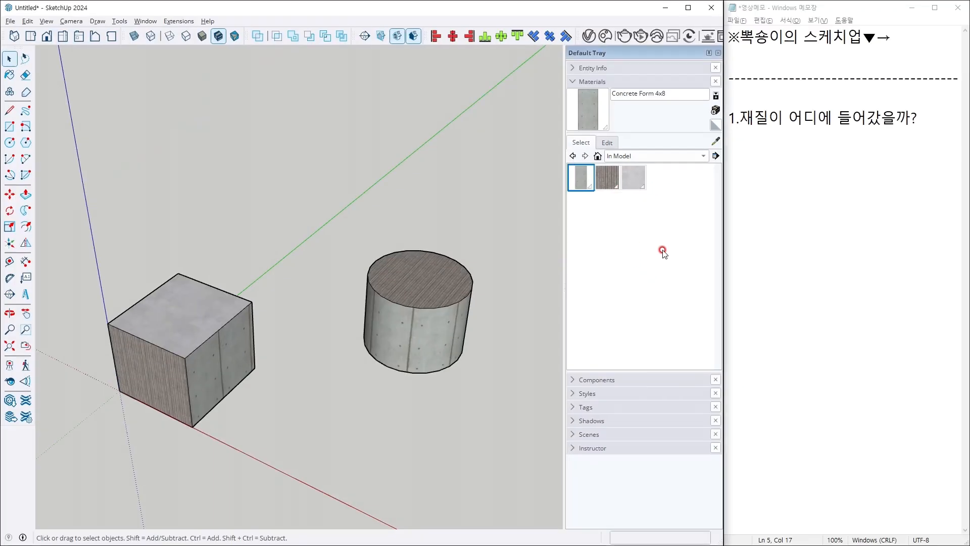
# Step: Switch to the Notepad memo and add the line "2.재질을 찾아주세요" with a "→" on the line below it
pyautogui.click(916, 126)
pyautogui.press('Return')
pyautogui.write('2')
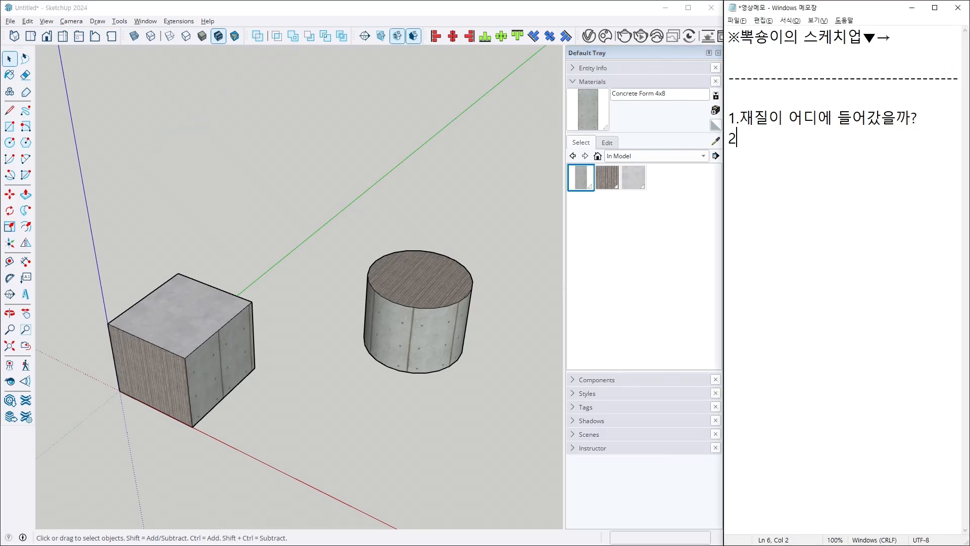
pyautogui.write('.재지')
pyautogui.write('을 찾아주세요')
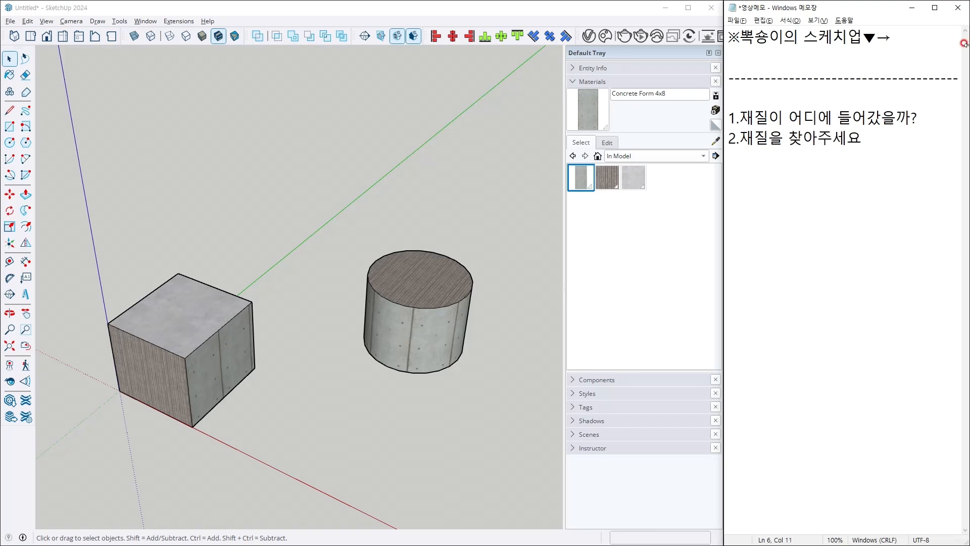
pyautogui.moveTo(877, 37); pyautogui.dragTo(892, 39)
pyautogui.click(883, 139)
pyautogui.press('Return')
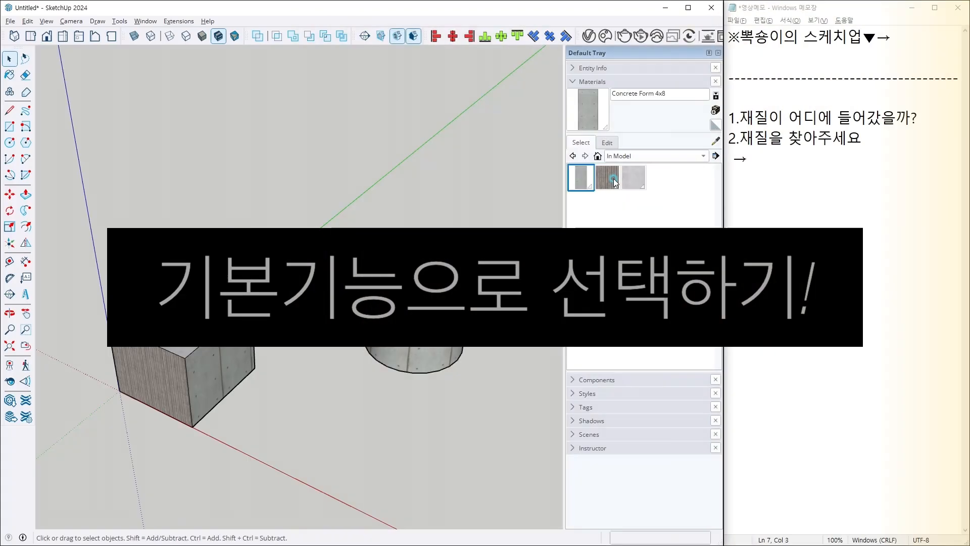
# Step: Back in SketchUp, check the total area covered by the Concrete Scored Jointless material
pyautogui.click(612, 180)
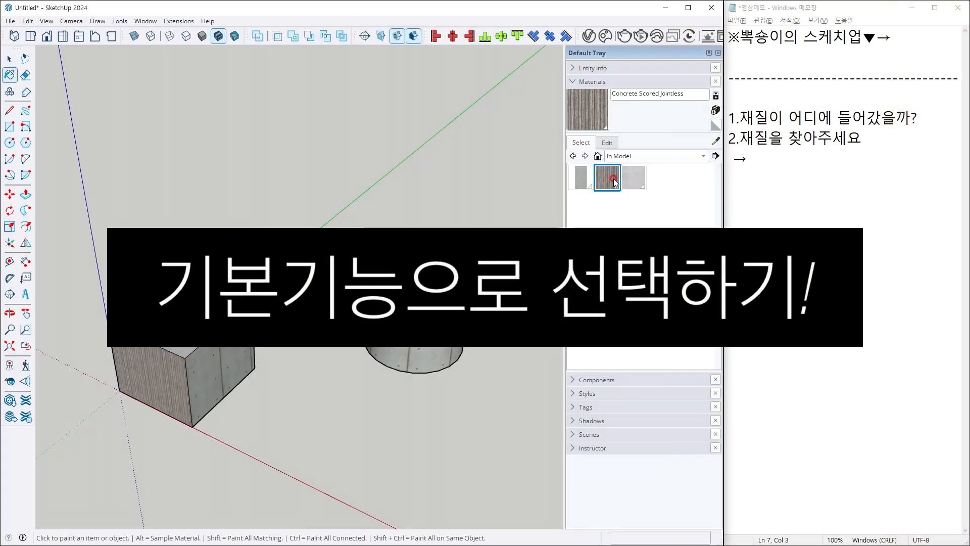
pyautogui.rightClick(613, 179)
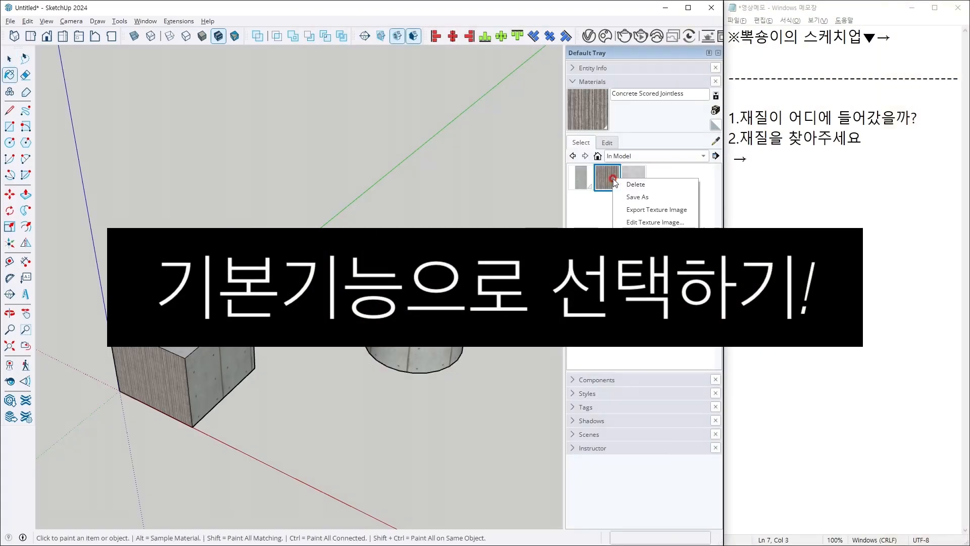
pyautogui.click(635, 236)
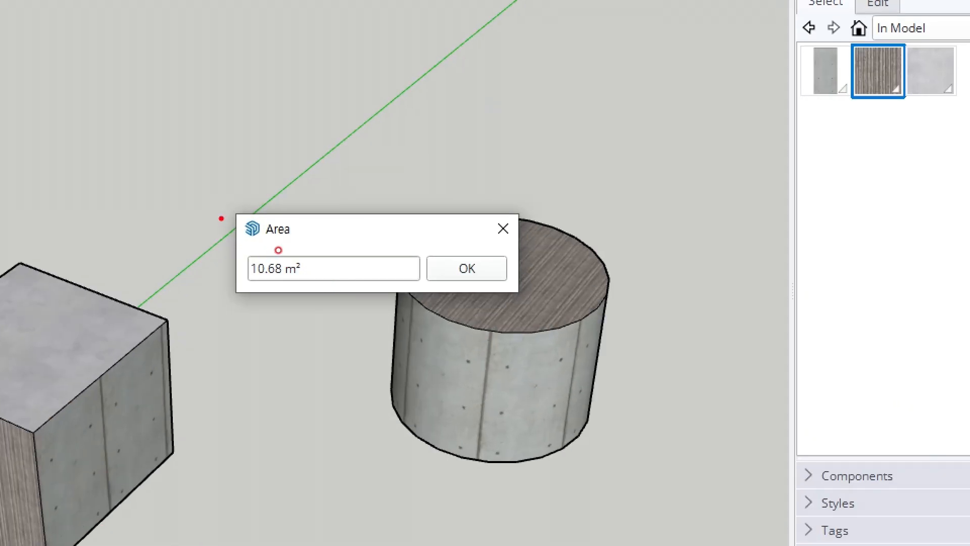
pyautogui.keyDown('ctrl'); pyautogui.moveTo(220, 217); pyautogui.dragTo(340, 283); pyautogui.keyUp('ctrl')
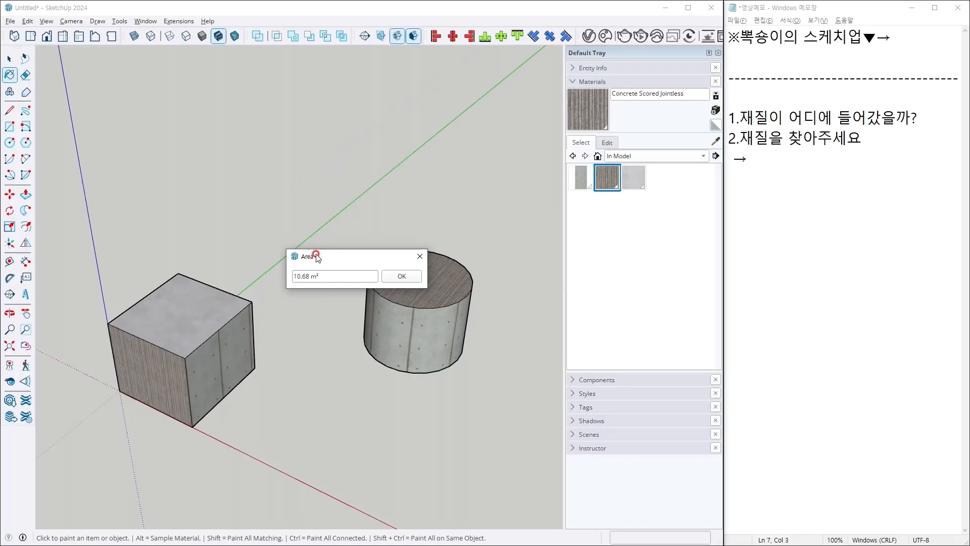
pyautogui.click(419, 257)
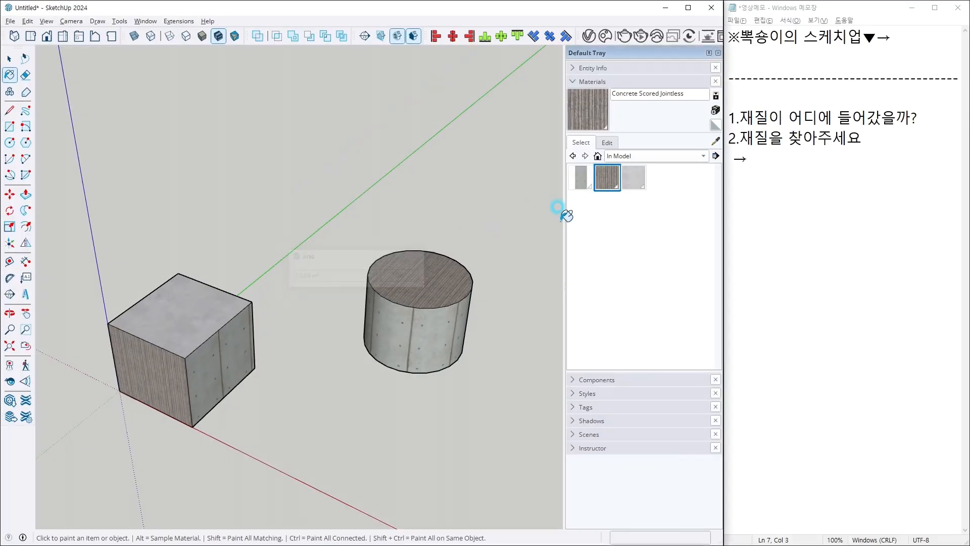
# Step: Select every face painted with Concrete Scored Jointless through the material and inspect the selection on both solids
pyautogui.rightClick(612, 178)
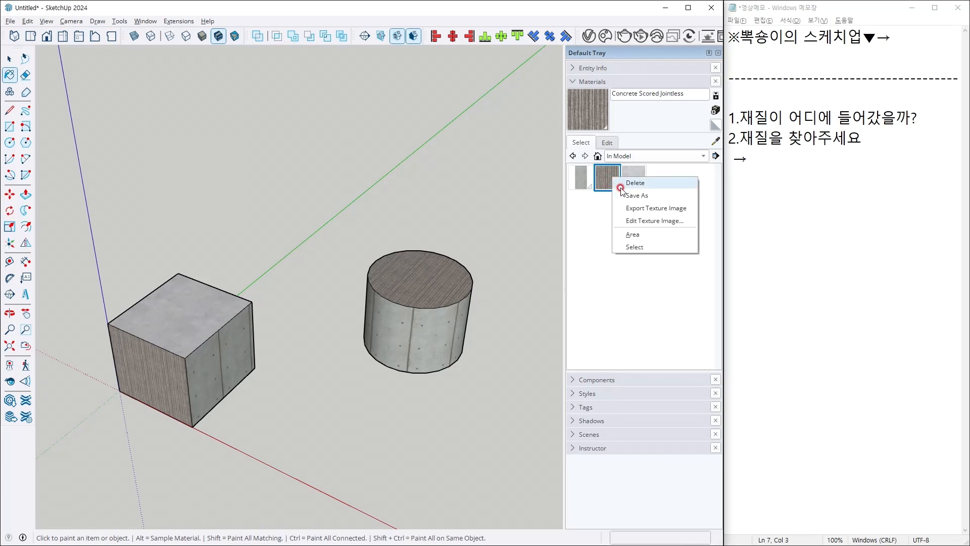
pyautogui.click(633, 247)
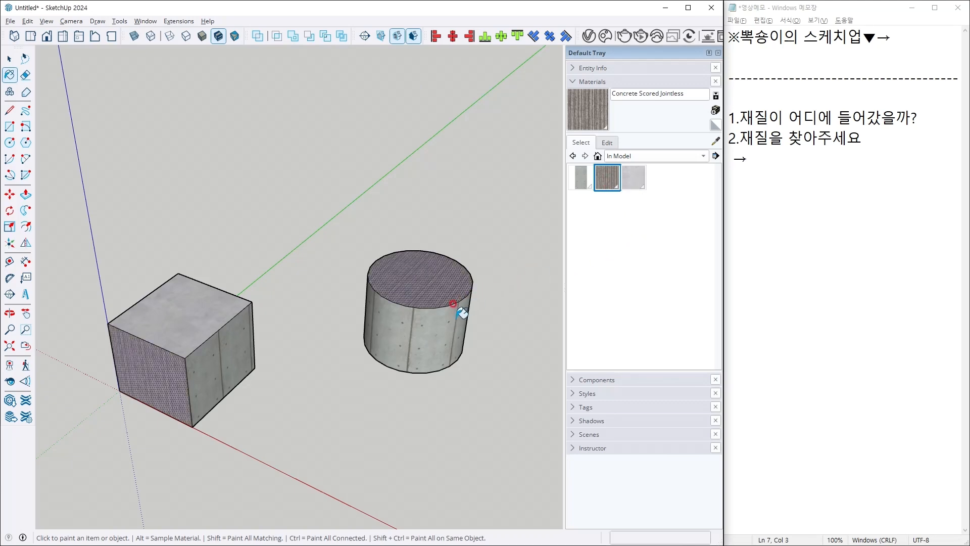
pyautogui.moveTo(400, 314)
pyautogui.mouseDown(button='middle')
pyautogui.moveTo(419, 169)
pyautogui.moveTo(418, 212)
pyautogui.moveTo(396, 229)
pyautogui.moveTo(399, 277)
pyautogui.moveTo(407, 268)
pyautogui.moveTo(485, 281)
pyautogui.mouseUp(button='middle')
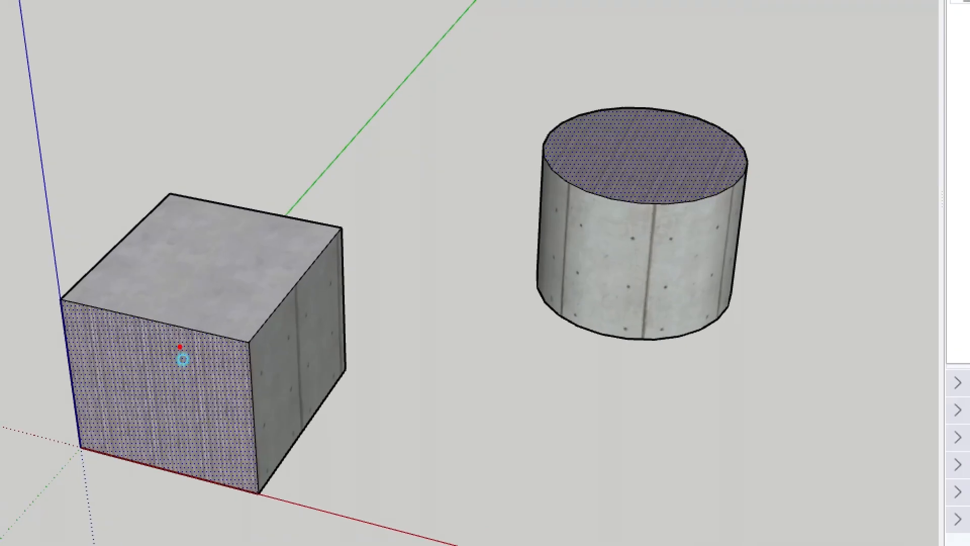
pyautogui.moveTo(182, 356); pyautogui.dragTo(226, 333)
pyautogui.moveTo(610, 126); pyautogui.dragTo(749, 61)
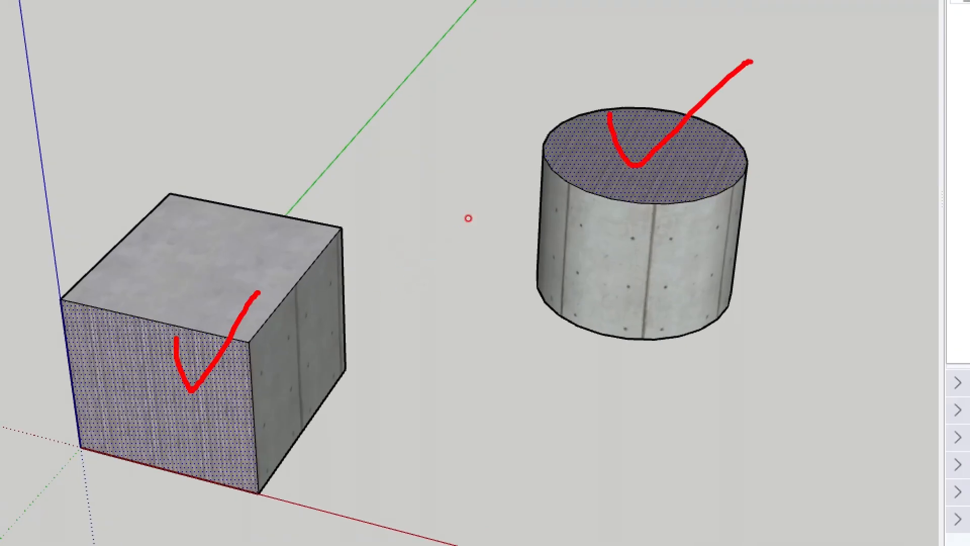
pyautogui.press('alt')
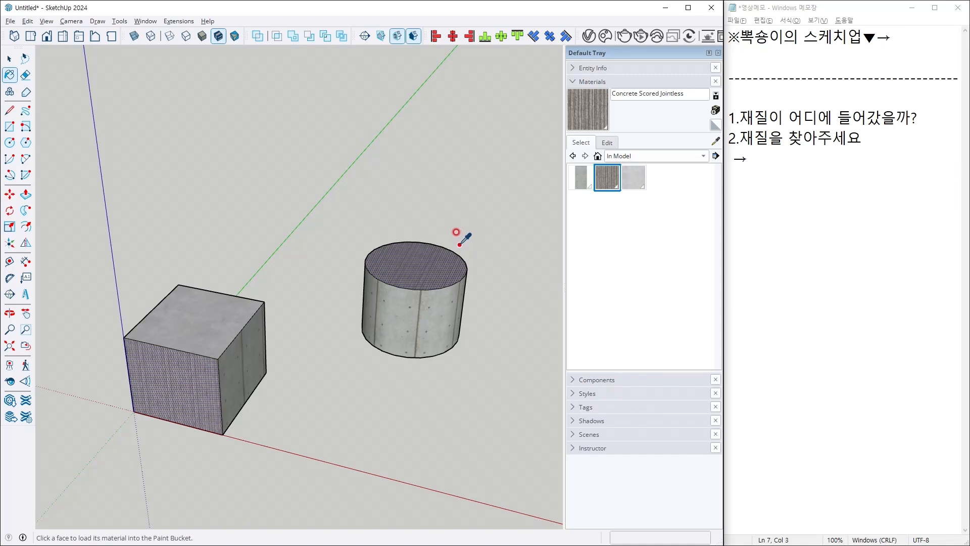
pyautogui.press('space')
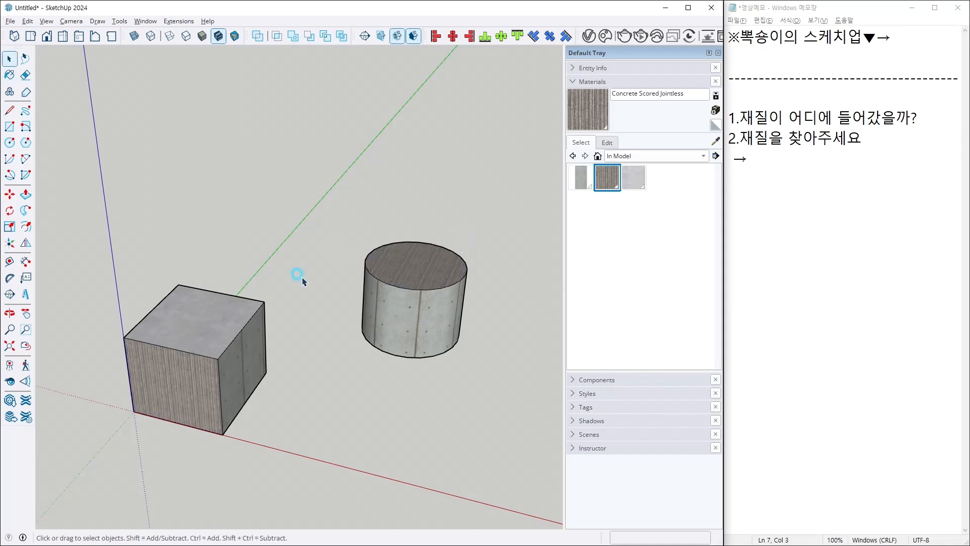
# Step: Turn the cylinder into a group and select the faces using Concrete Scored Jointless from outside the group
pyautogui.click(212, 331)
pyautogui.click(360, 303)
pyautogui.click(413, 279)
pyautogui.click(450, 222)
pyautogui.rightClick(605, 184)
pyautogui.click(627, 255)
# Step: Open the cylinder group for editing and select its faces painted with Concrete Scored Jointless
pyautogui.doubleClick(439, 268)
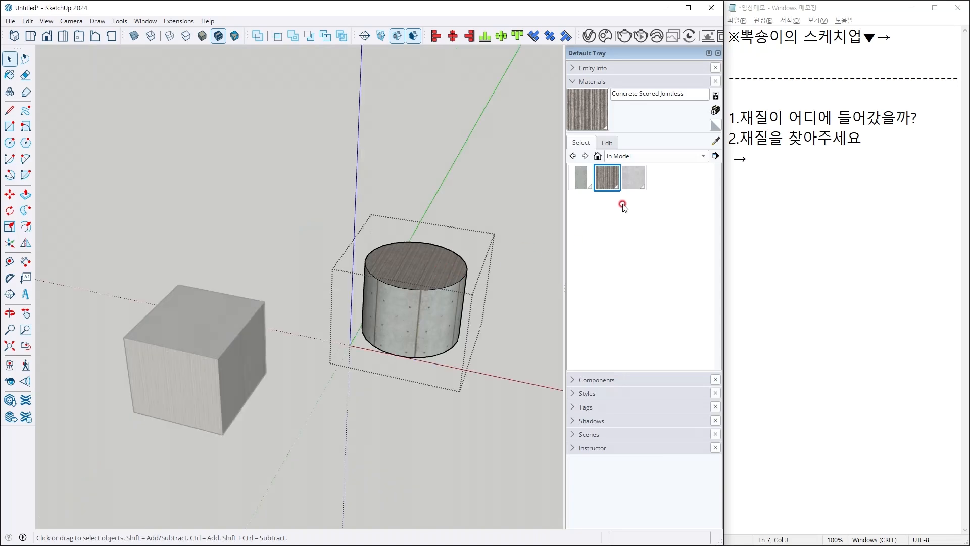
pyautogui.rightClick(610, 181)
pyautogui.click(637, 250)
pyautogui.moveTo(477, 270); pyautogui.dragTo(369, 310, button='middle')
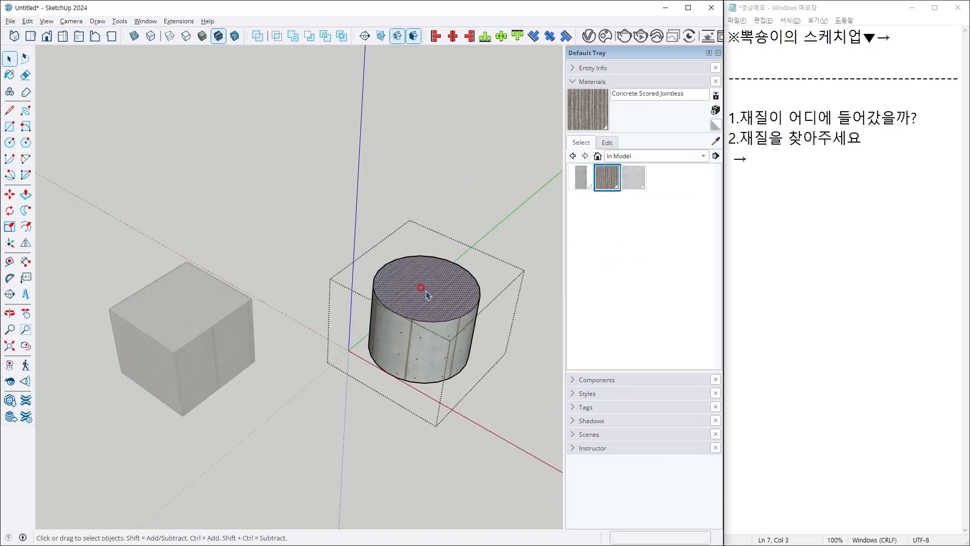
# Step: Add "그룹 X" after the arrow in the Notepad memo and return to SketchUp
pyautogui.click(806, 165)
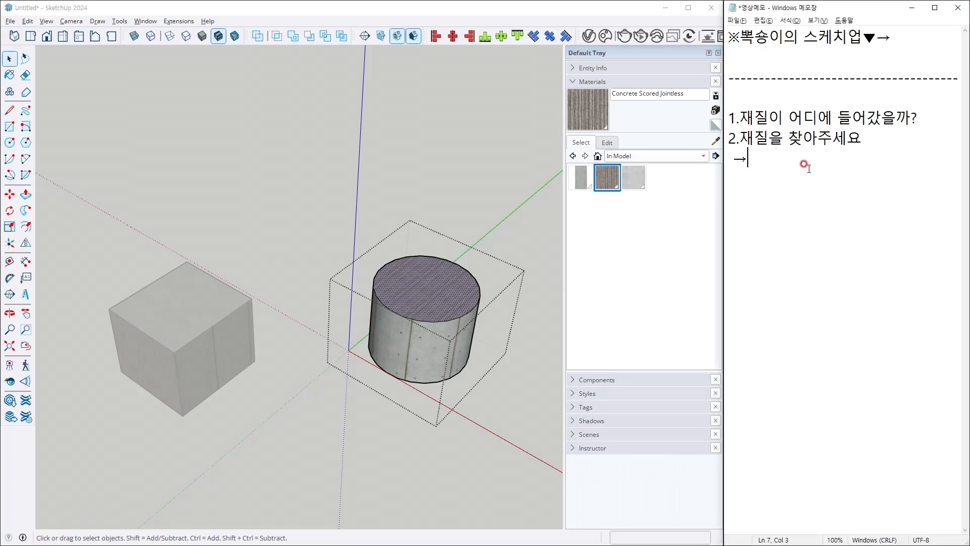
pyautogui.write('그룹 X')
pyautogui.click(414, 177)
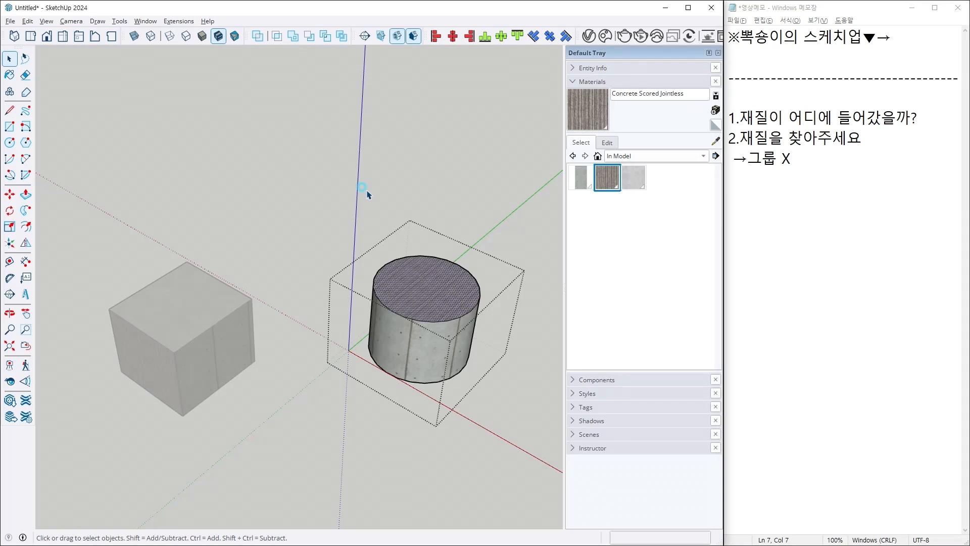
# Step: Close the cylinder group, explode it, and select all of the cylinder's loose geometry
pyautogui.moveTo(364, 190); pyautogui.dragTo(396, 278, button='middle')
pyautogui.click(396, 278)
pyautogui.rightClick(413, 289)
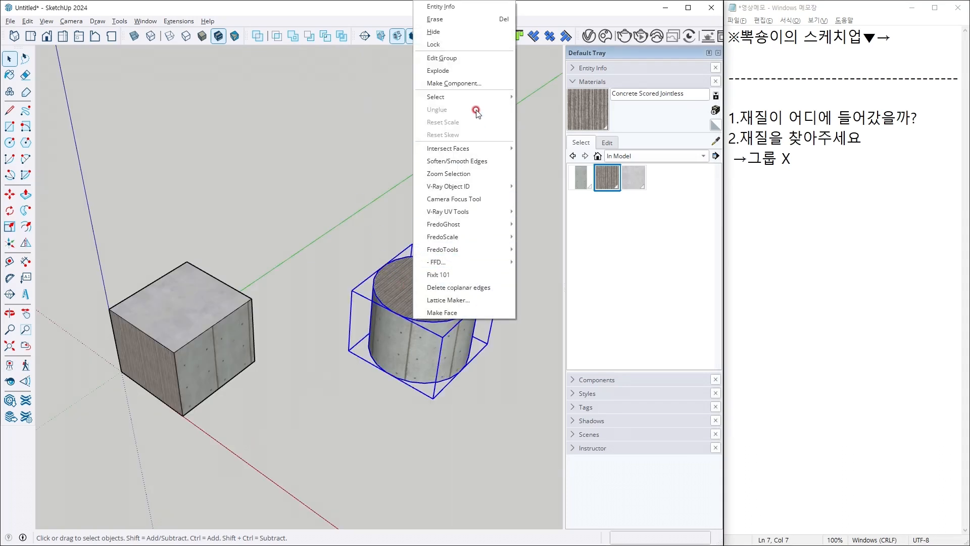
pyautogui.click(461, 70)
pyautogui.click(451, 202)
pyautogui.tripleClick(445, 269)
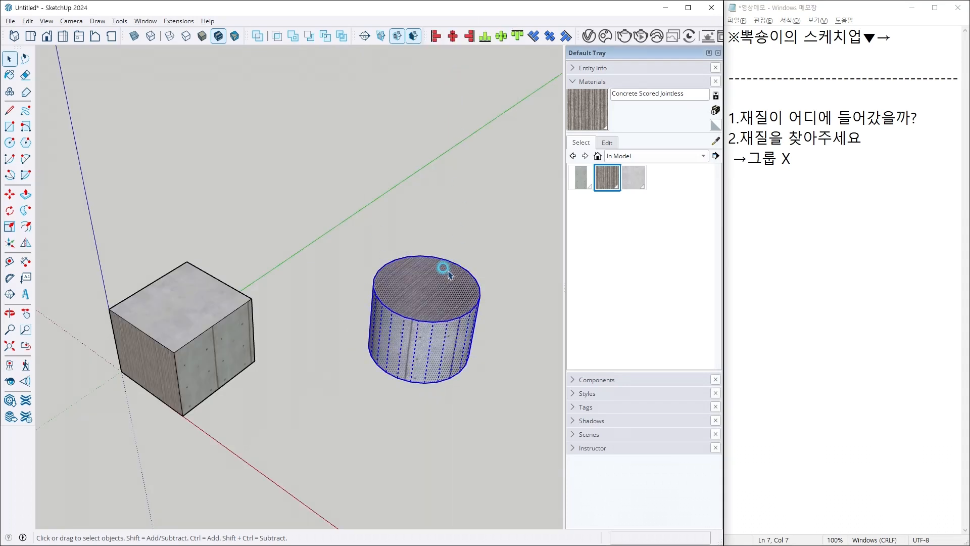
# Step: Group the cylinder and select the uses of Concrete Scored Jointless from outside the group
pyautogui.press('g')
pyautogui.click(376, 404)
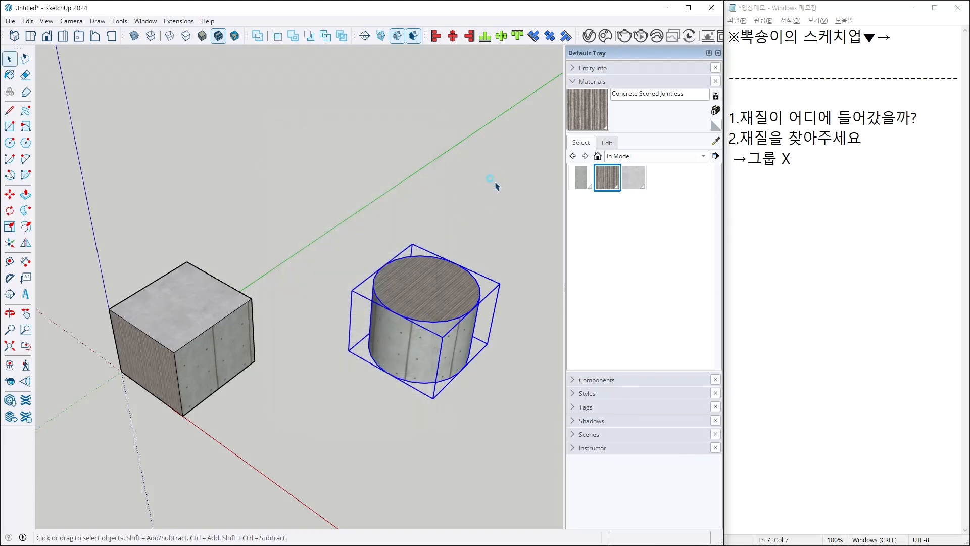
pyautogui.click(500, 182)
pyautogui.rightClick(601, 178)
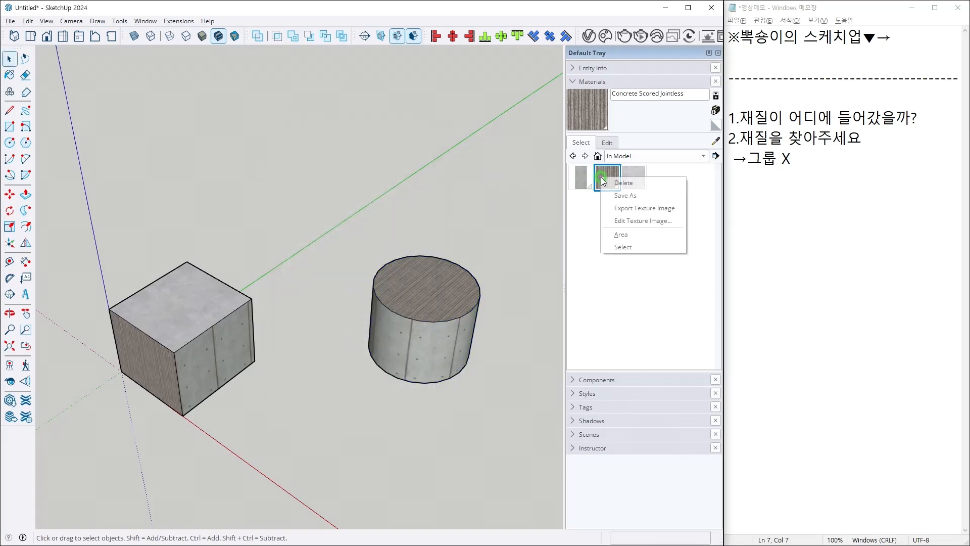
pyautogui.click(622, 247)
# Step: Explode the cylinder group back into loose geometry
pyautogui.click(449, 285)
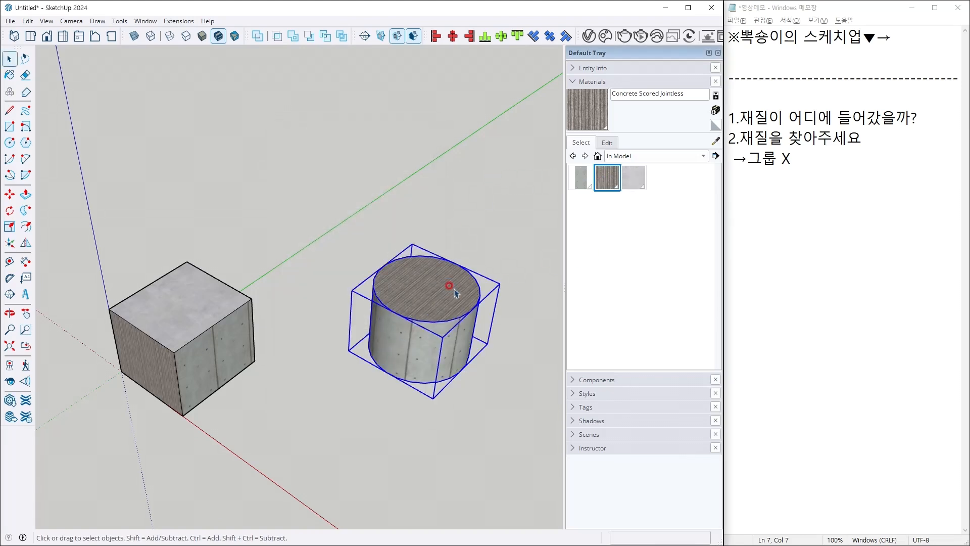
pyautogui.rightClick(455, 291)
pyautogui.click(511, 84)
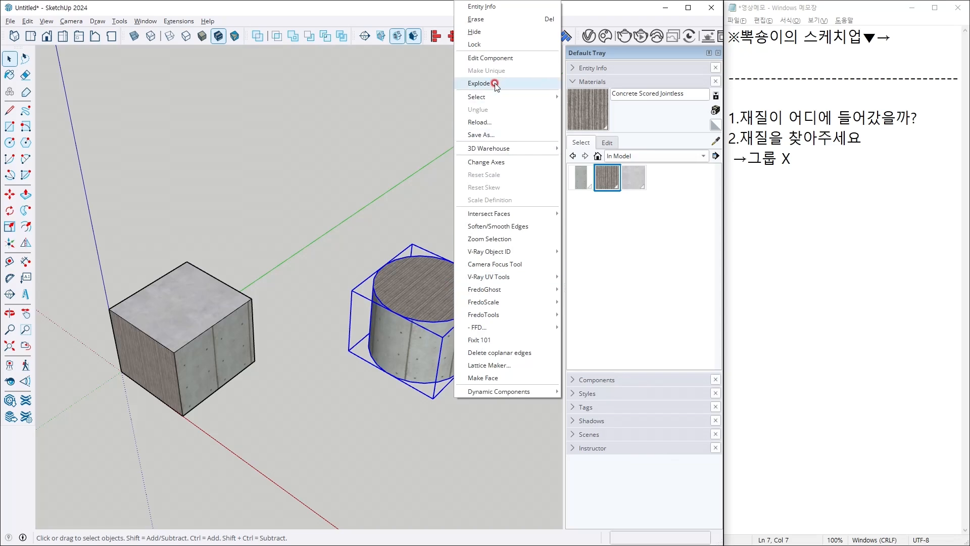
# Step: Switch to the Notepad memo and add the lines "3.스케치업" and "→그룹은 일상적" below the group note
pyautogui.click(826, 173)
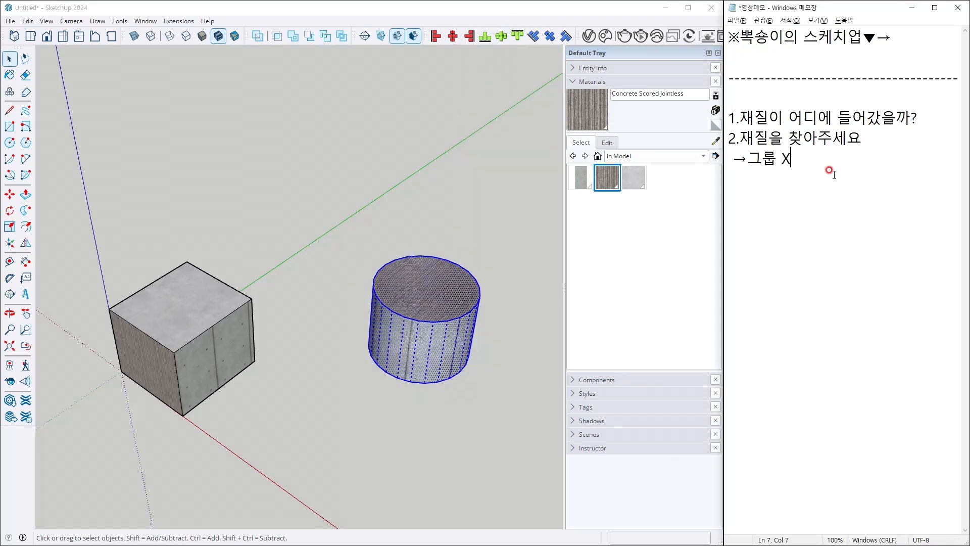
pyautogui.write('TMZ')
pyautogui.press('BackSpace')
pyautogui.press('BackSpace')
pyautogui.press('BackSpace')
pyautogui.press('Hangul')
pyautogui.write('스케칭')
pyautogui.write('업')
pyautogui.press('Return')
pyautogui.write('→그룹은 ')
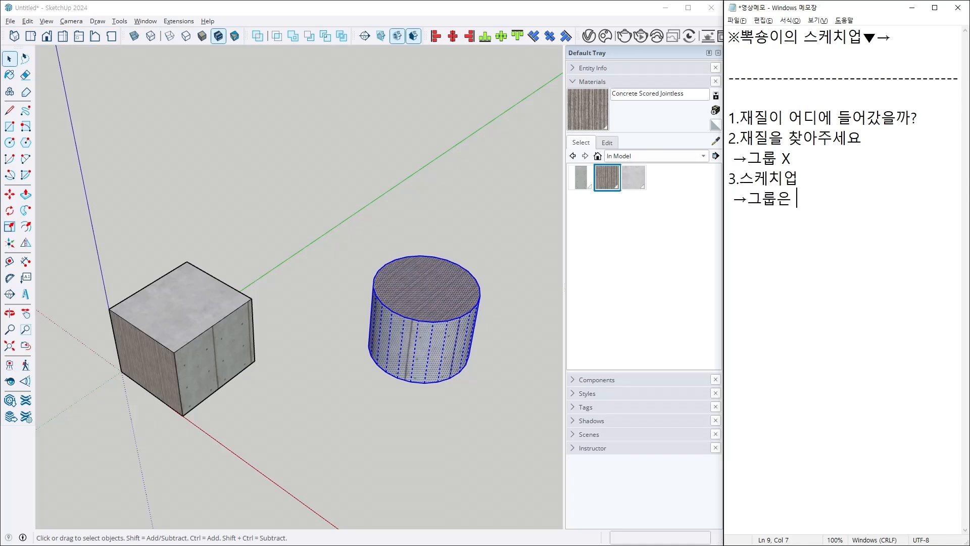
pyautogui.write('일상적')
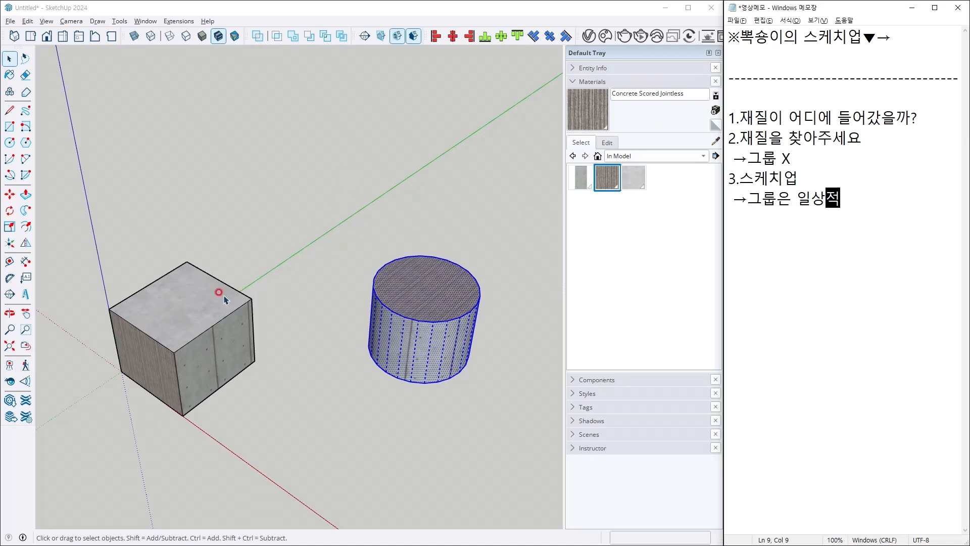
# Step: Return to SketchUp, select the cube and examine it beside the cylinder from several angles
pyautogui.click(202, 299)
pyautogui.moveTo(204, 303); pyautogui.dragTo(320, 260, button='middle')
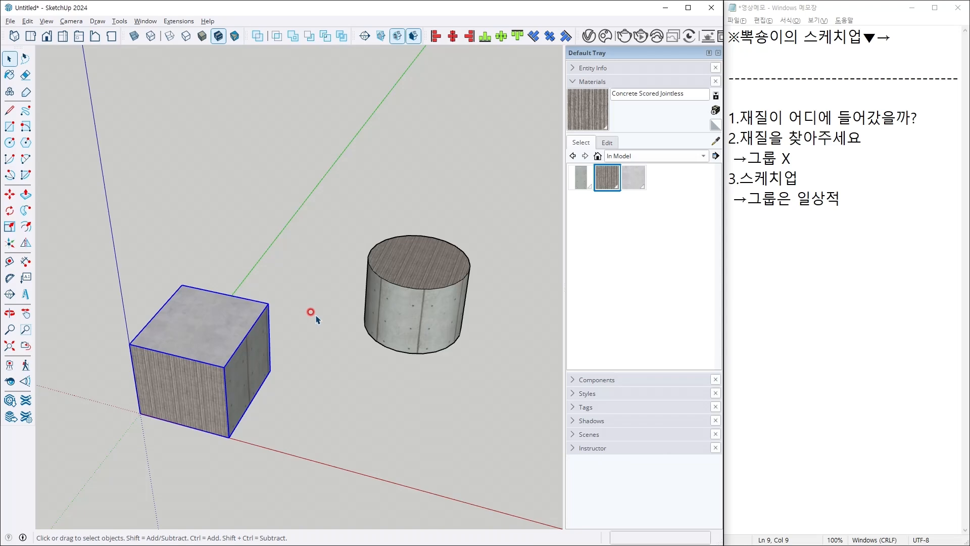
pyautogui.moveTo(317, 316); pyautogui.dragTo(333, 257, button='middle')
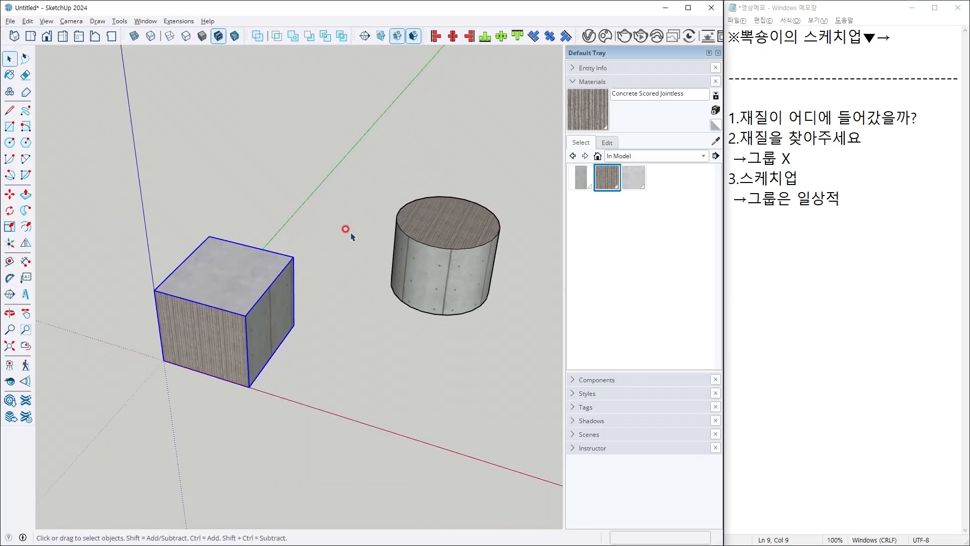
pyautogui.moveTo(461, 309); pyautogui.dragTo(393, 314, button='middle')
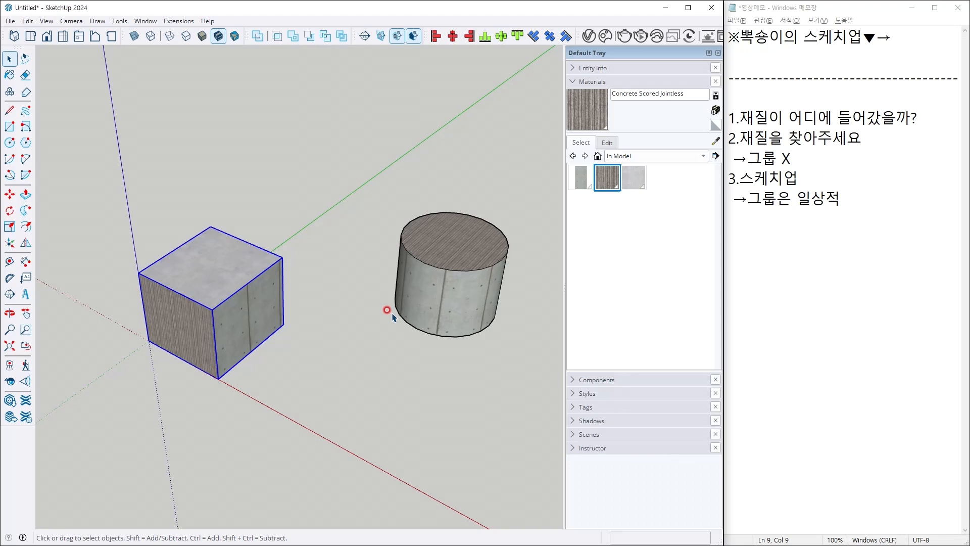
# Step: Add the line "4.루비가 있긴한데" at the end of the Notepad memo
pyautogui.click(739, 159)
pyautogui.click(851, 202)
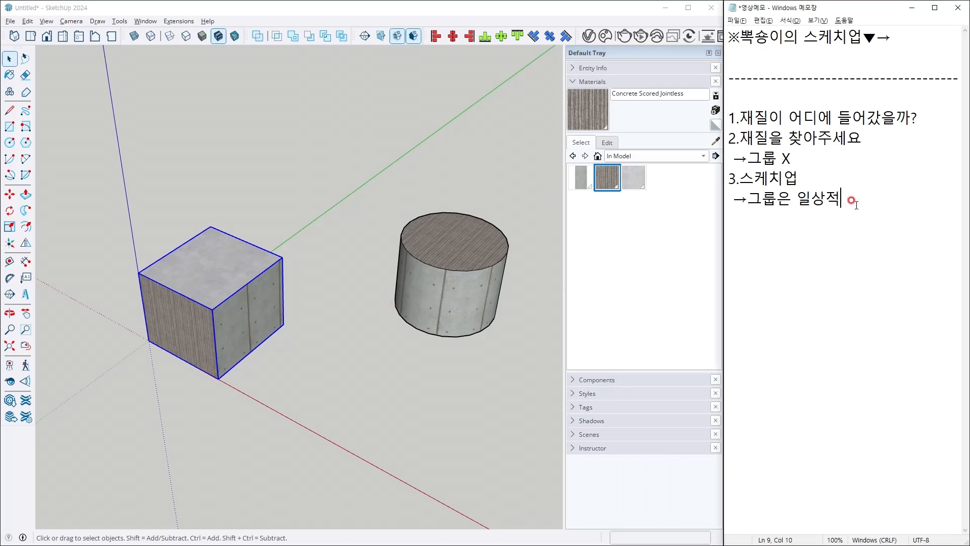
pyautogui.press('Return')
pyautogui.write('4.루비가 ㅇ')
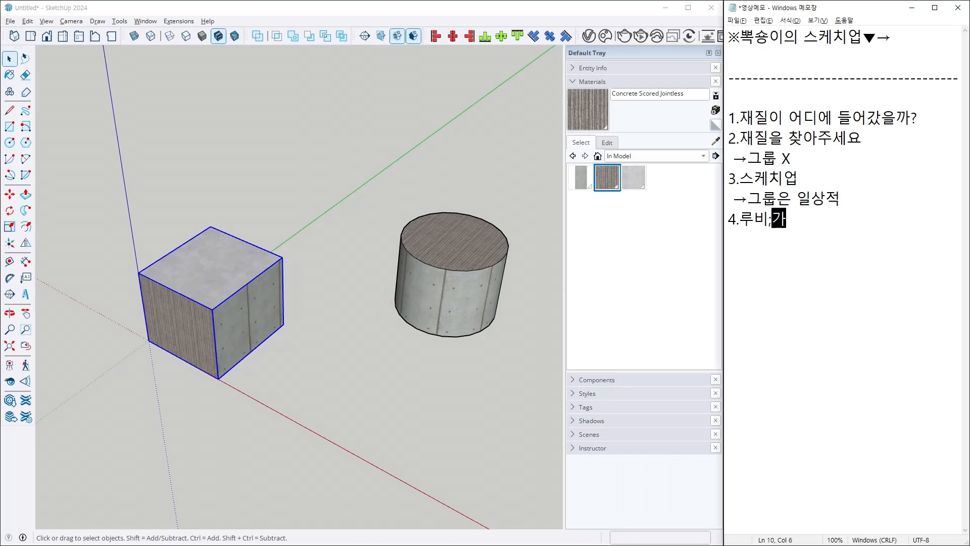
pyautogui.write('있긴한데,')
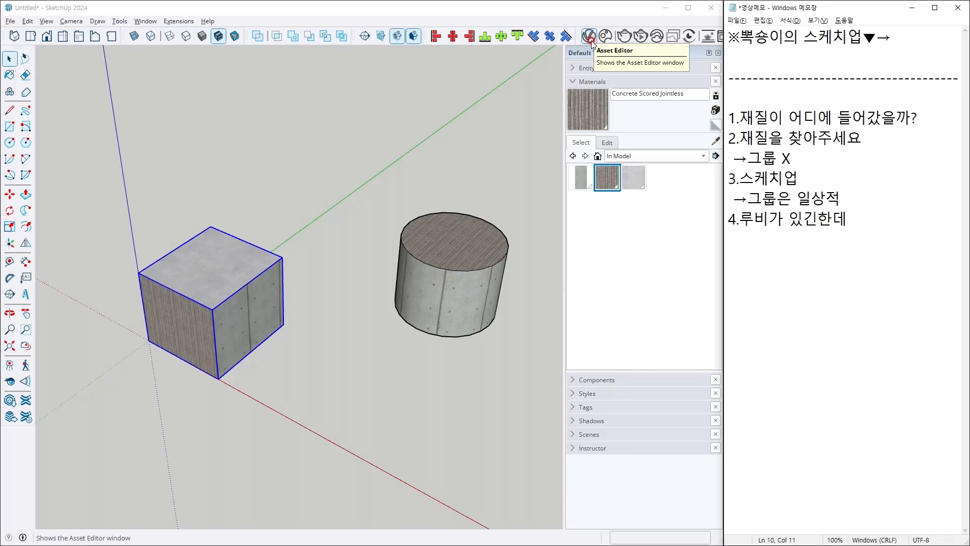
# Step: Open the V-Ray Asset Editor in SketchUp and preview the scene's three concrete materials
pyautogui.click(589, 36)
pyautogui.moveTo(297, 147); pyautogui.dragTo(438, 109)
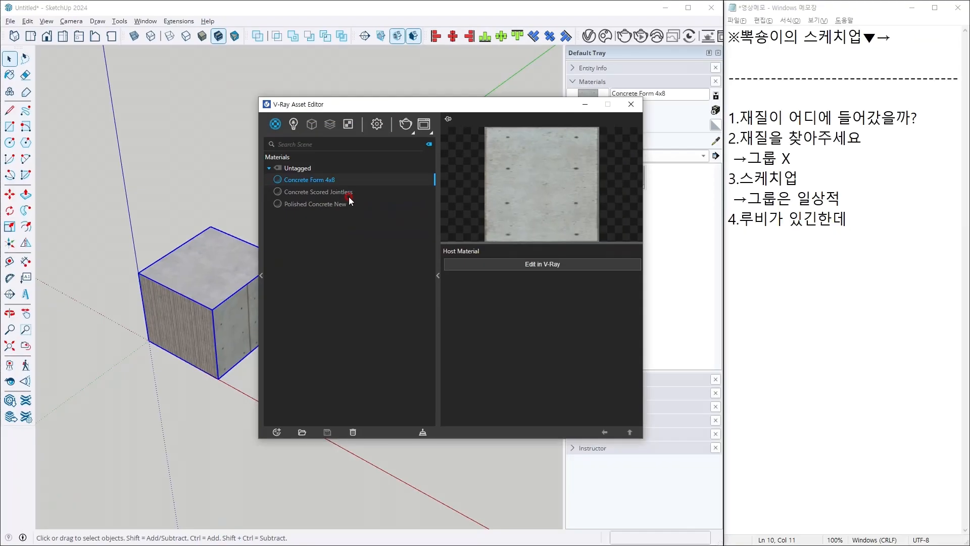
pyautogui.click(343, 192)
pyautogui.click(341, 203)
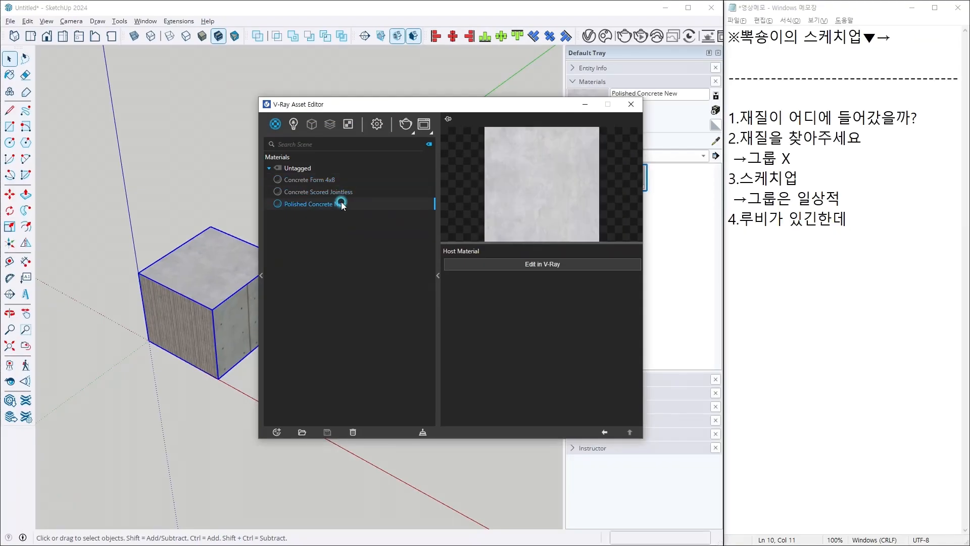
pyautogui.click(331, 191)
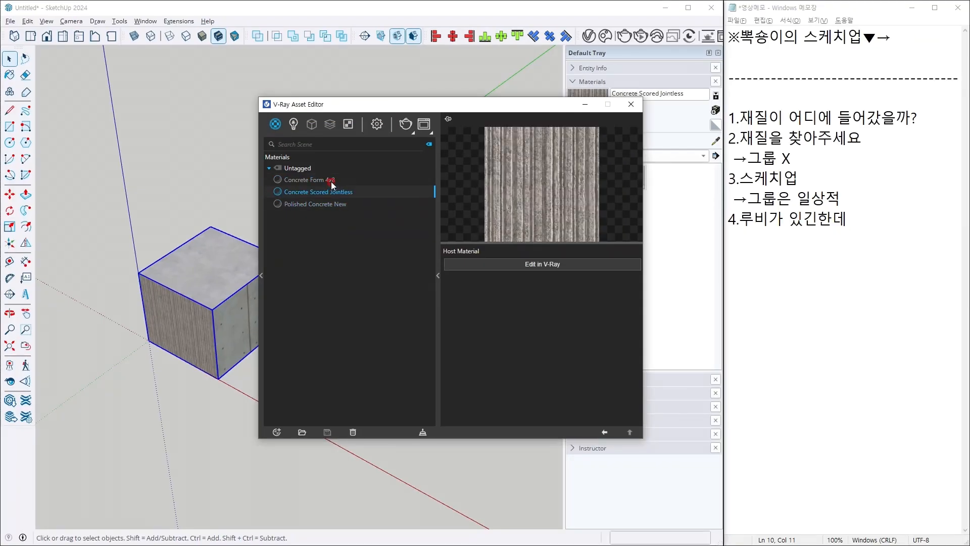
pyautogui.click(331, 180)
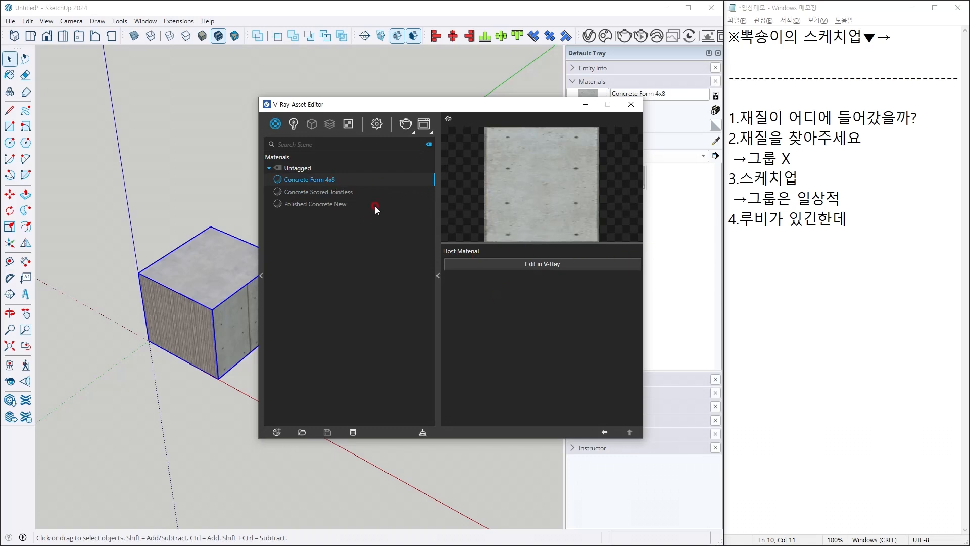
pyautogui.moveTo(369, 116)
pyautogui.mouseDown()
pyautogui.moveTo(319, 116)
pyautogui.moveTo(296, 161)
pyautogui.mouseUp()
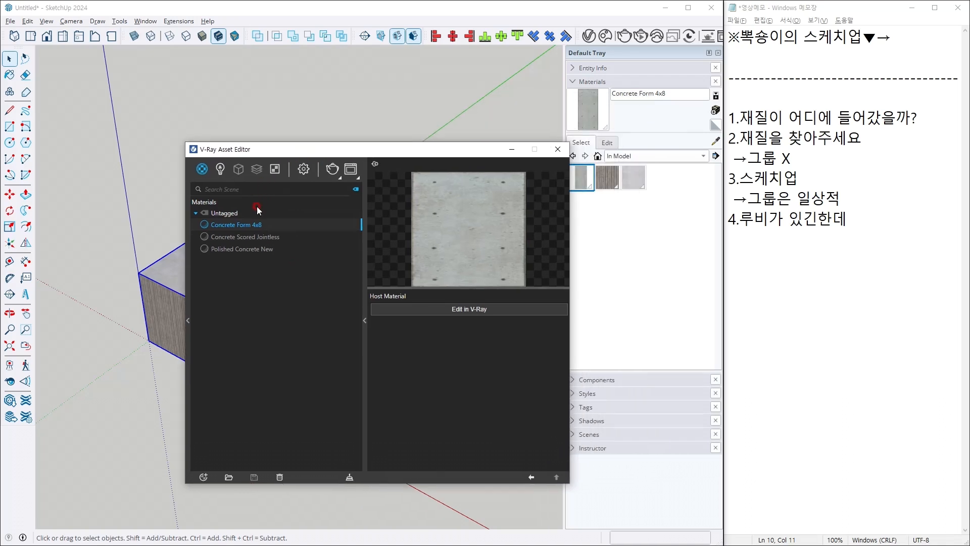
# Step: Clear the selection, select all scene objects using Concrete Scored Jointless with V-Ray, and uncover the cube to inspect it
pyautogui.click(255, 236)
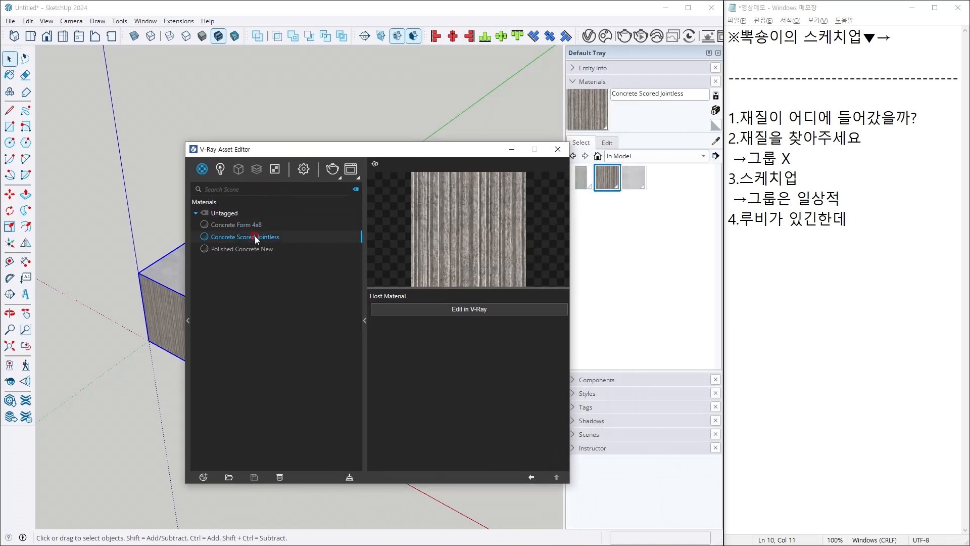
pyautogui.click(136, 196)
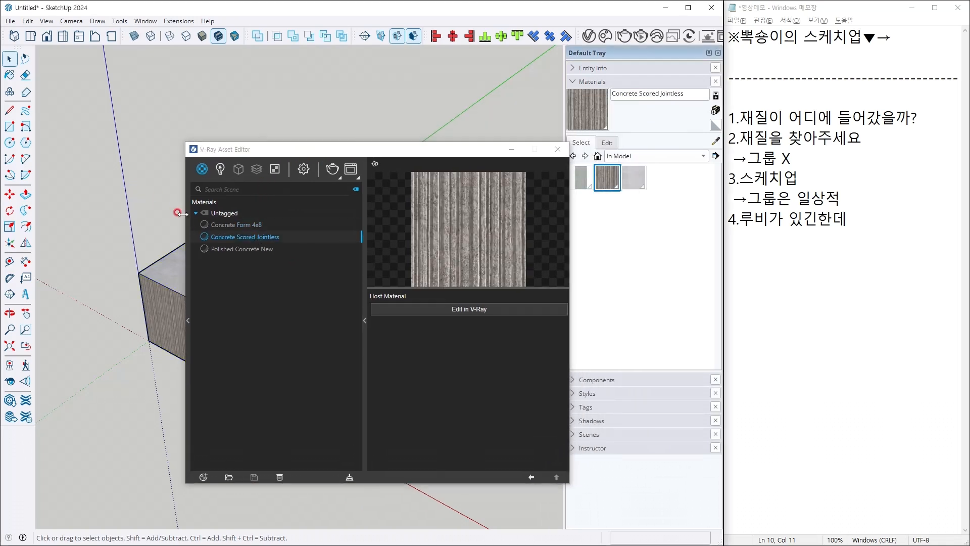
pyautogui.rightClick(243, 241)
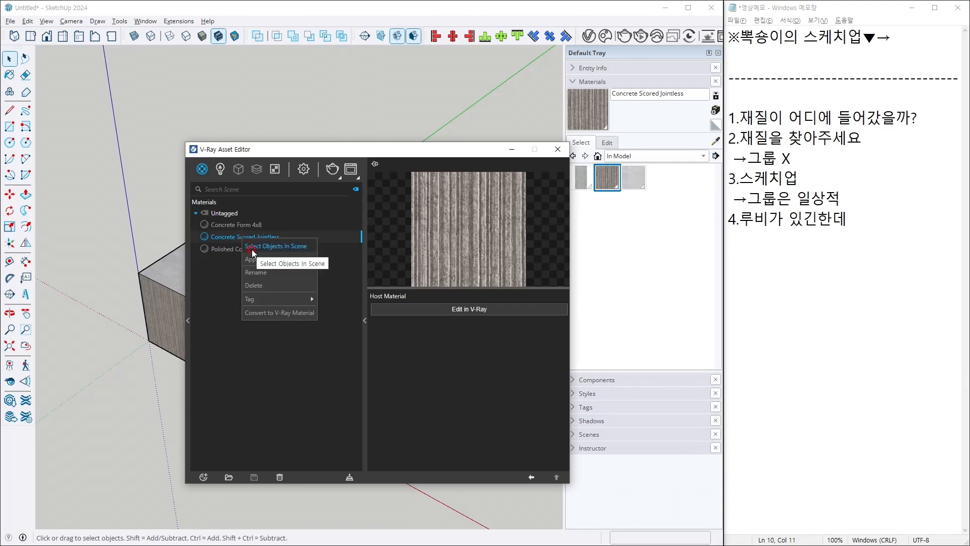
pyautogui.click(253, 247)
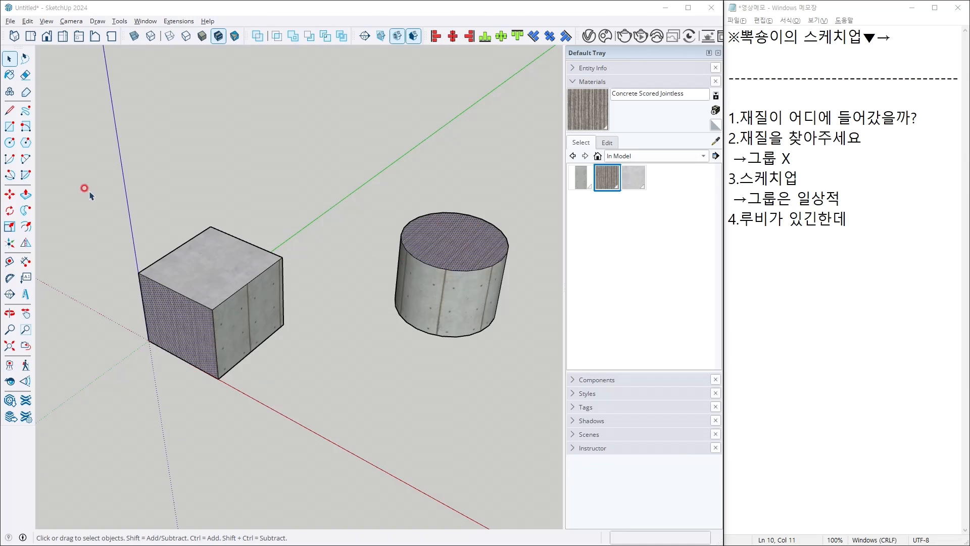
pyautogui.moveTo(0, 149); pyautogui.dragTo(607, 117)
pyautogui.moveTo(617, 150); pyautogui.dragTo(615, 152)
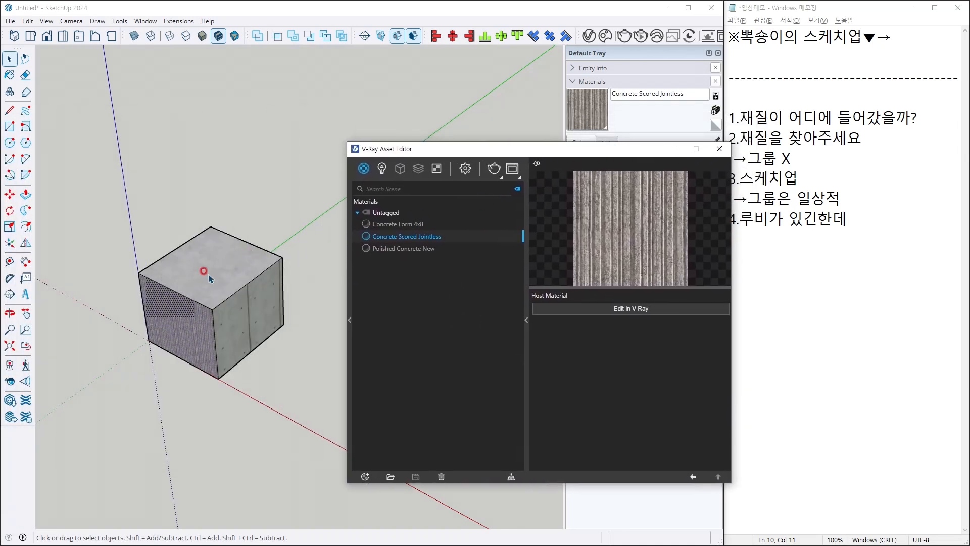
pyautogui.moveTo(202, 275)
pyautogui.mouseDown(button='middle')
pyautogui.moveTo(260, 169)
pyautogui.moveTo(253, 245)
pyautogui.moveTo(244, 218)
pyautogui.mouseUp(button='middle')
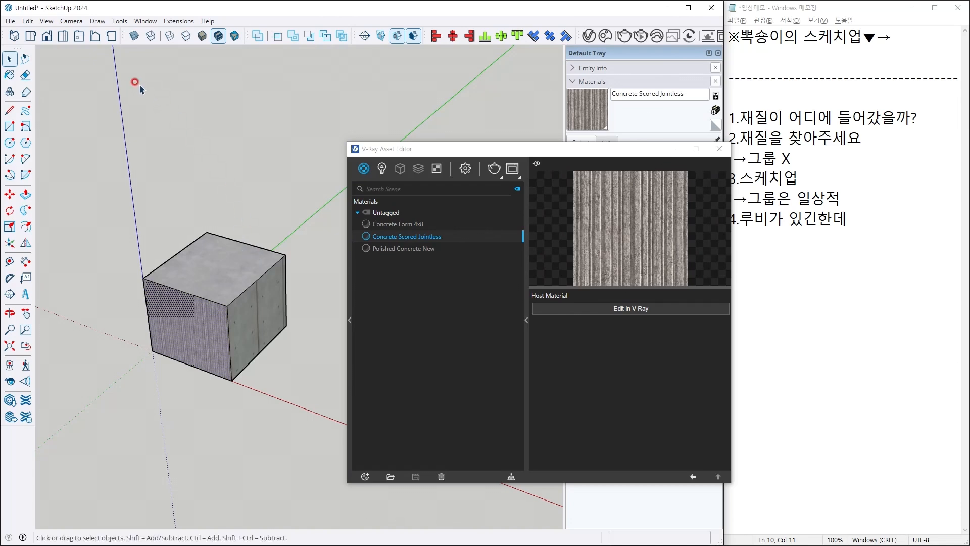
# Step: Preview the back edges display and compare the model in the Shaded and Shaded With Textures face styles
pyautogui.click(155, 39)
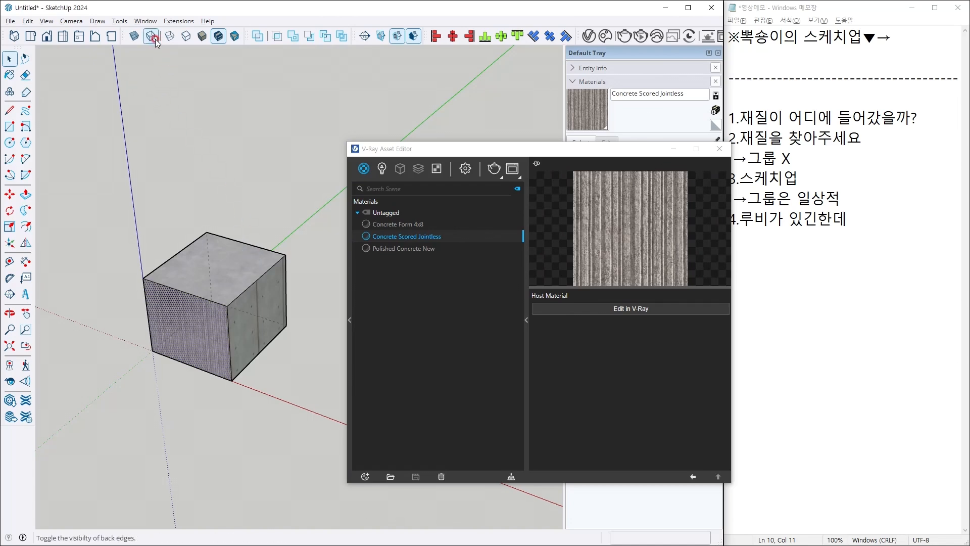
pyautogui.click(220, 36)
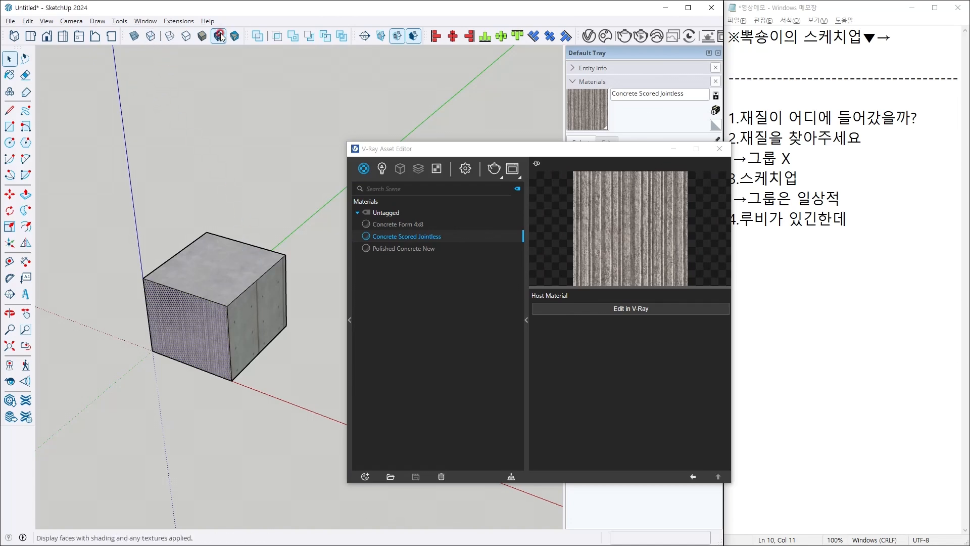
pyautogui.click(205, 38)
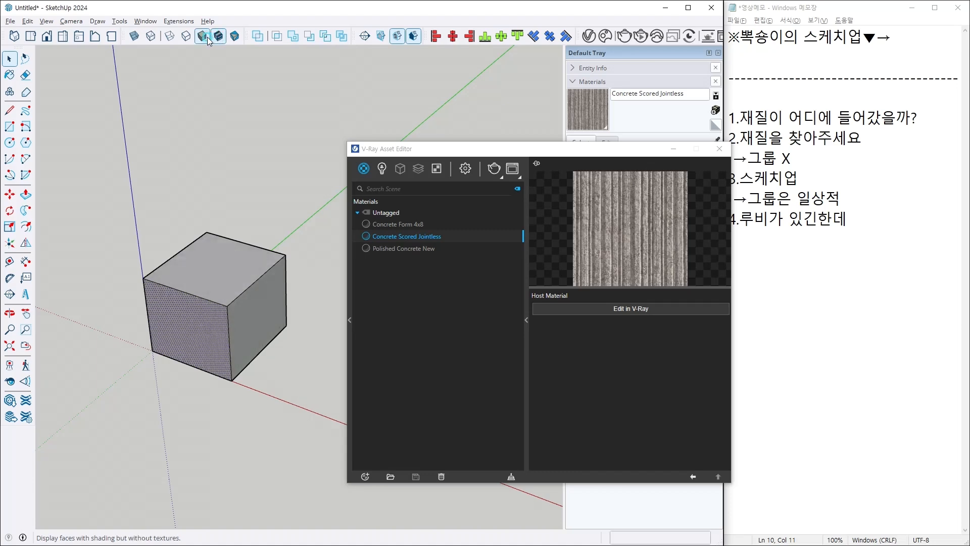
pyautogui.click(270, 73)
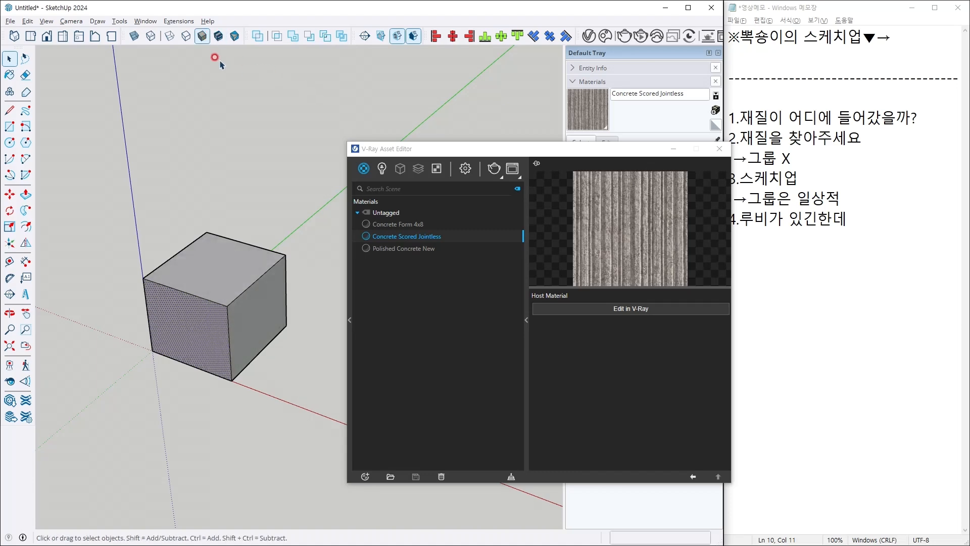
pyautogui.click(217, 37)
pyautogui.click(283, 86)
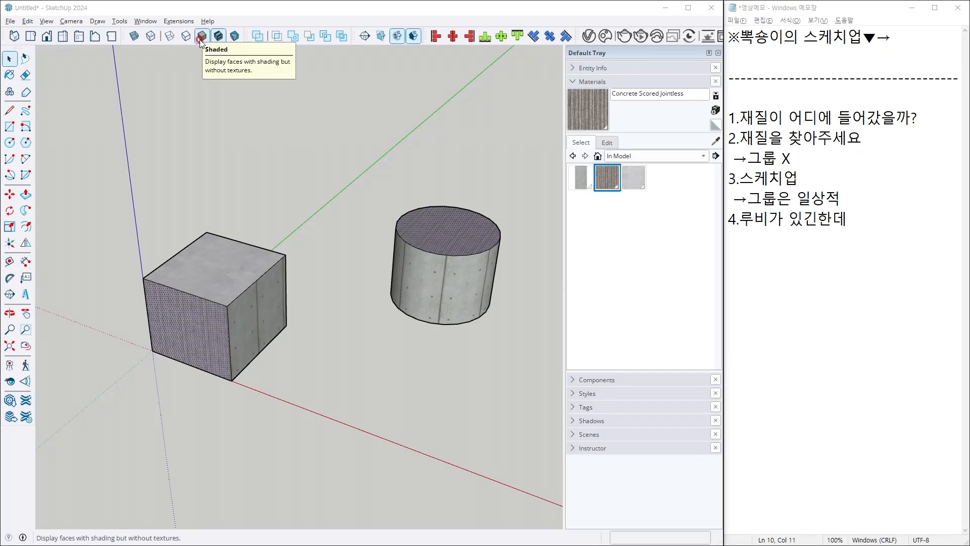
# Step: Display the model in the Shaded style and set the Concrete Scored Jointless colour to RGB 255, 0, 0
pyautogui.click(201, 39)
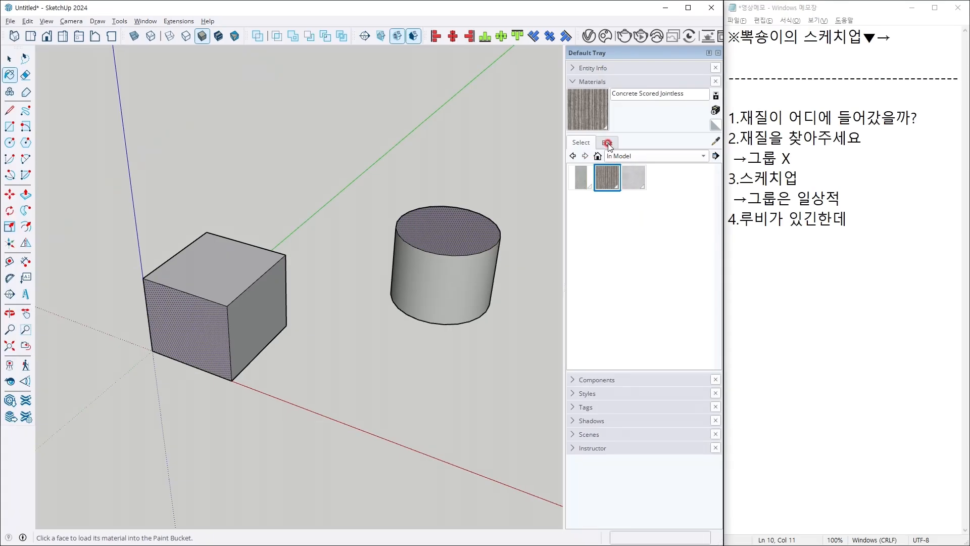
pyautogui.click(595, 106)
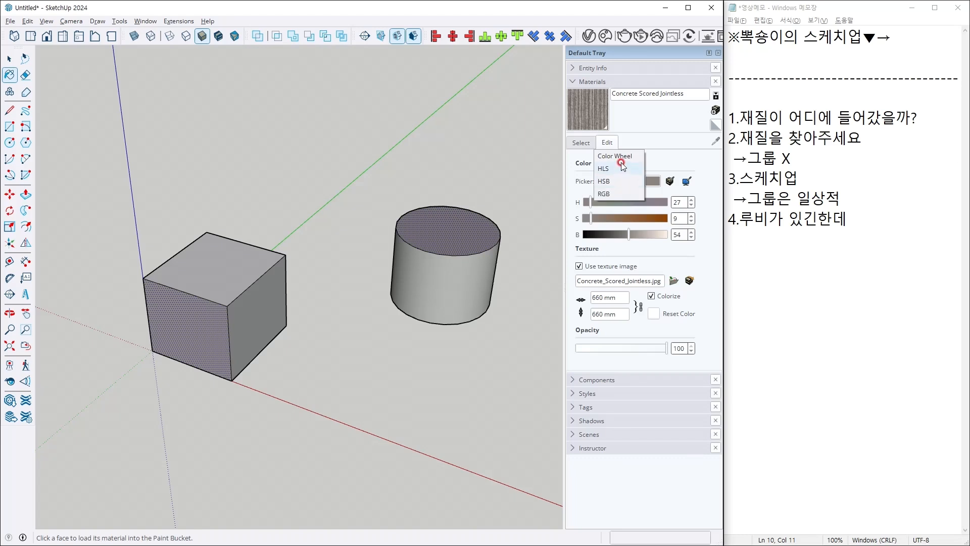
pyautogui.click(609, 193)
pyautogui.moveTo(632, 203); pyautogui.dragTo(551, 222)
pyautogui.moveTo(625, 235); pyautogui.dragTo(504, 238)
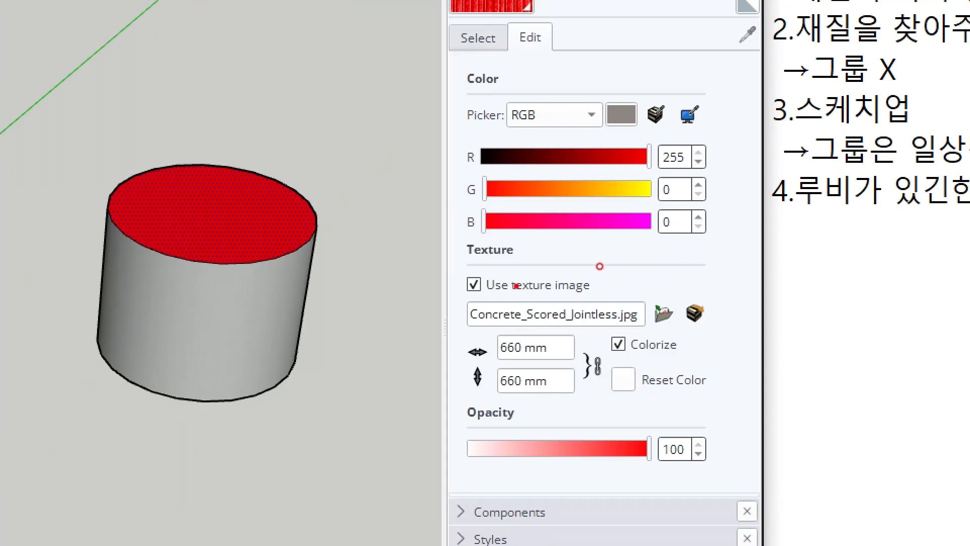
pyautogui.moveTo(444, 266); pyautogui.dragTo(751, 455)
pyautogui.moveTo(688, 300); pyautogui.dragTo(464, 458)
pyautogui.moveTo(452, 308); pyautogui.dragTo(838, 543)
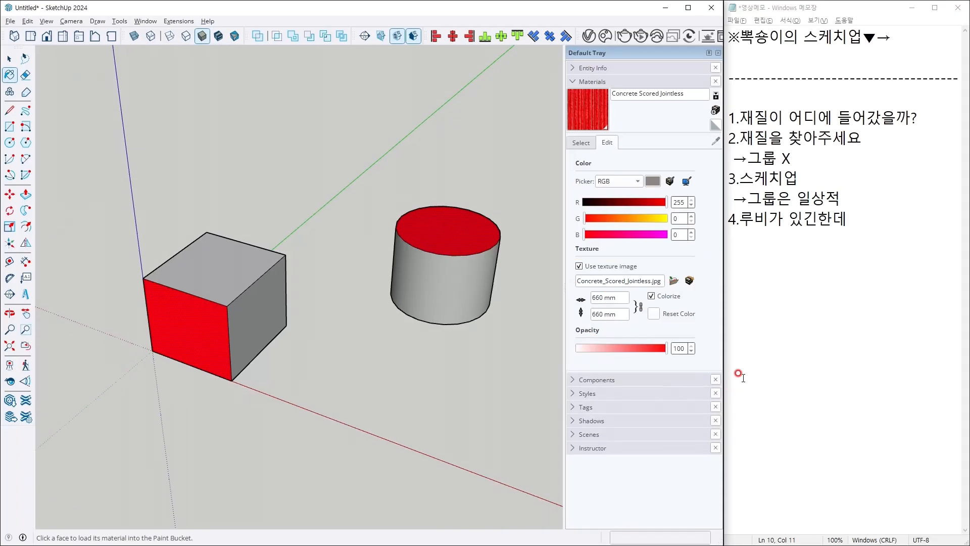
# Step: Orbit to the red faces and check them with textures displayed, returning to the Shaded style
pyautogui.moveTo(508, 298)
pyautogui.mouseDown(button='middle')
pyautogui.moveTo(519, 201)
pyautogui.moveTo(372, 309)
pyautogui.moveTo(307, 329)
pyautogui.moveTo(626, 187)
pyautogui.moveTo(461, 195)
pyautogui.moveTo(145, 414)
pyautogui.moveTo(379, 353)
pyautogui.moveTo(672, 184)
pyautogui.moveTo(457, 298)
pyautogui.moveTo(431, 97)
pyautogui.moveTo(339, 126)
pyautogui.moveTo(352, 404)
pyautogui.moveTo(336, 268)
pyautogui.moveTo(403, 372)
pyautogui.mouseUp(button='middle')
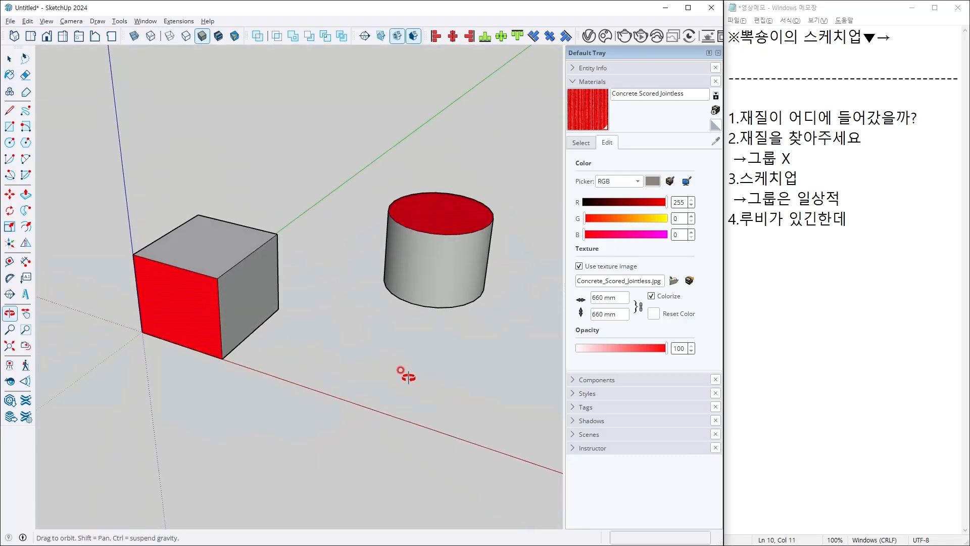
pyautogui.click(217, 38)
pyautogui.click(204, 38)
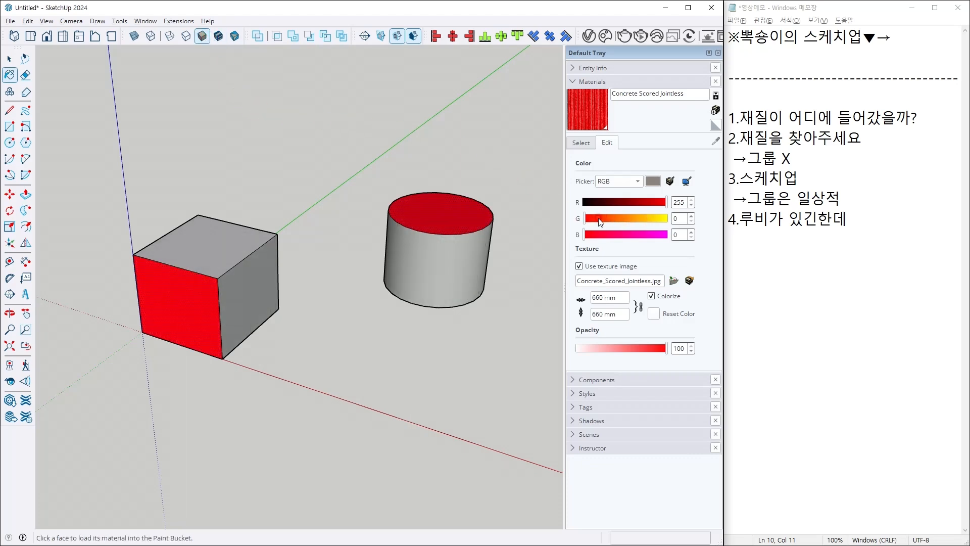
# Step: Set the green value of Concrete Scored Jointless to 255 and inspect the recoloured faces
pyautogui.moveTo(599, 222); pyautogui.dragTo(707, 220)
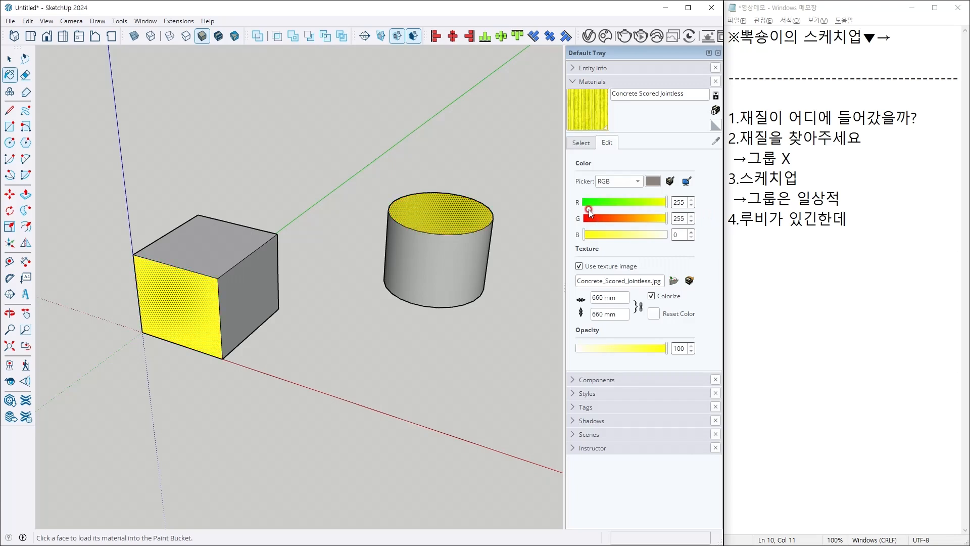
pyautogui.moveTo(324, 223); pyautogui.dragTo(339, 198, button='middle')
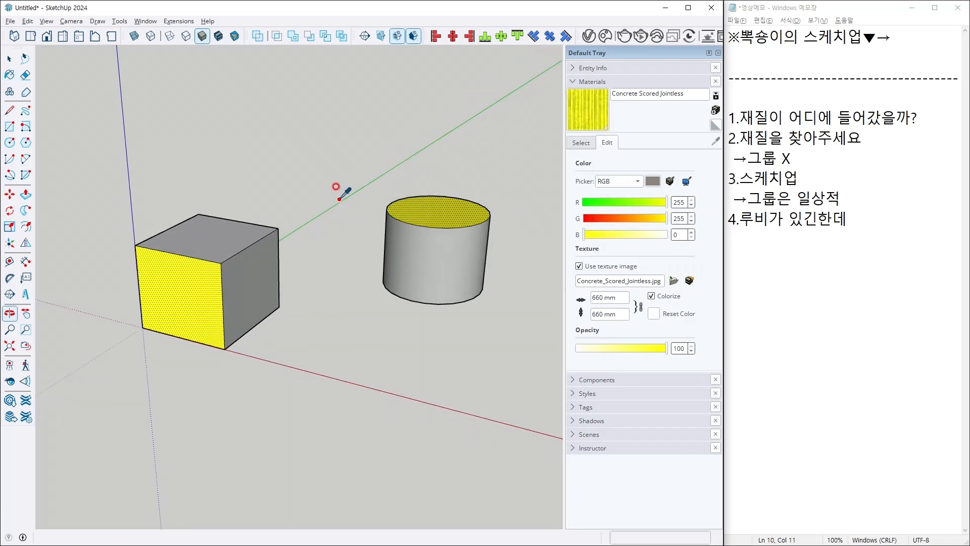
pyautogui.press('space')
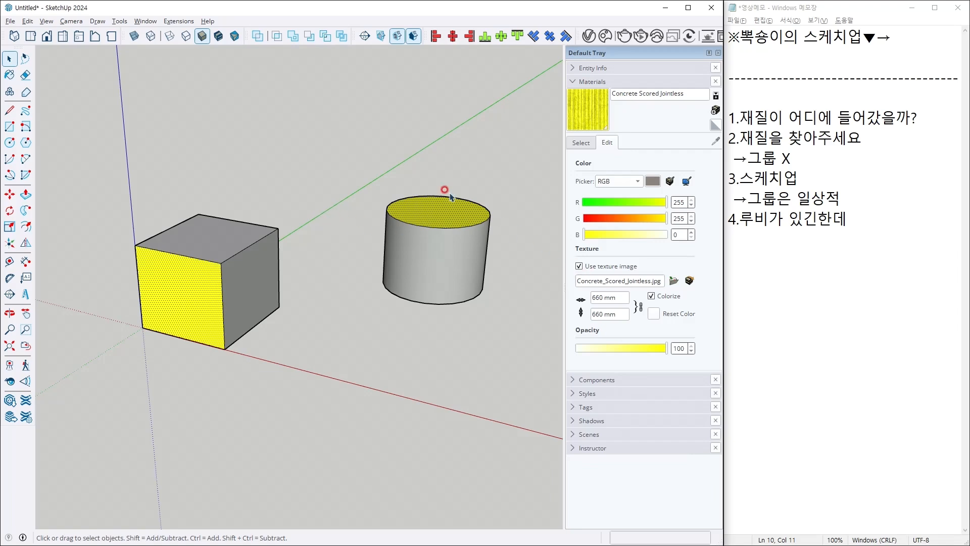
# Step: Display the model in the Shaded With Textures style and reset the Concrete Scored Jointless colour
pyautogui.click(218, 35)
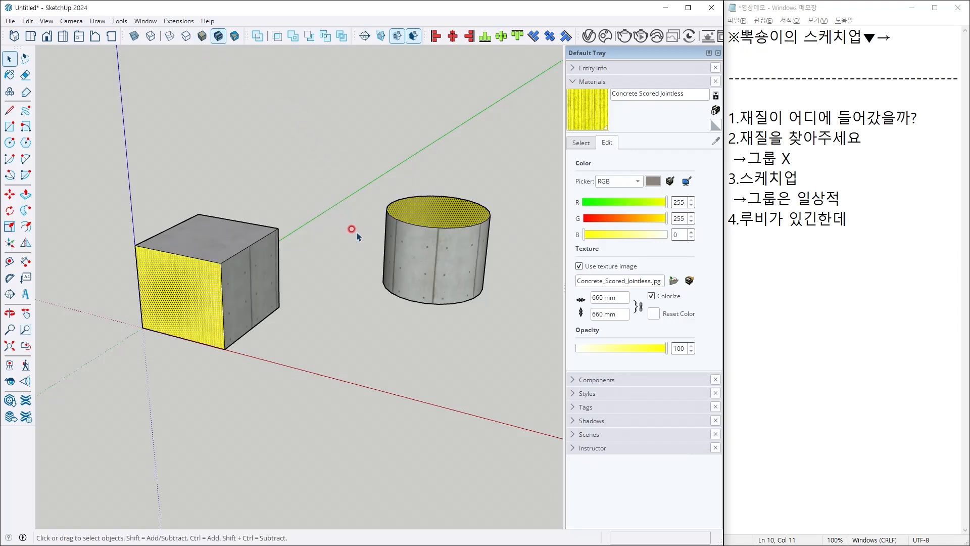
pyautogui.click(655, 314)
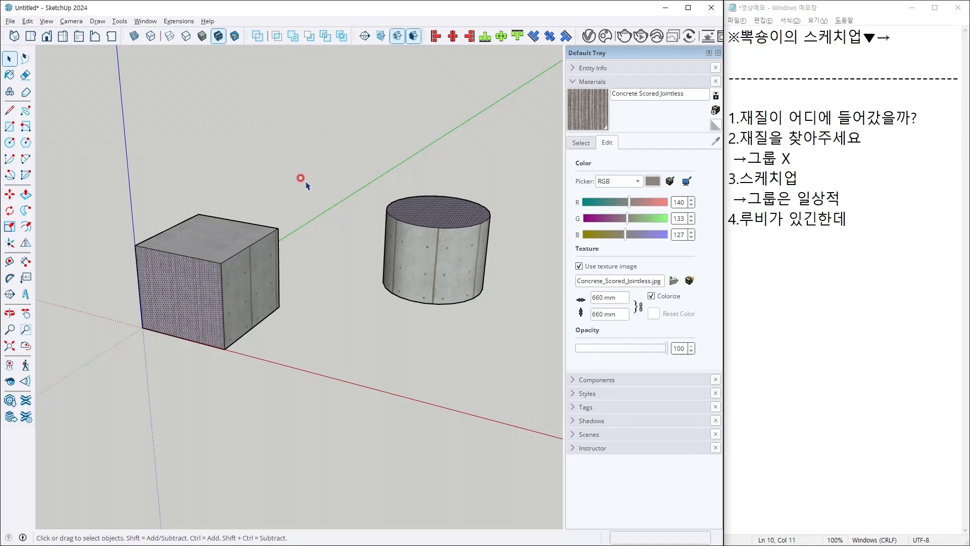
# Step: Pick Polished Concrete New from the in-model materials, inspect the textured objects and clear the face selection
pyautogui.click(581, 143)
pyautogui.click(626, 178)
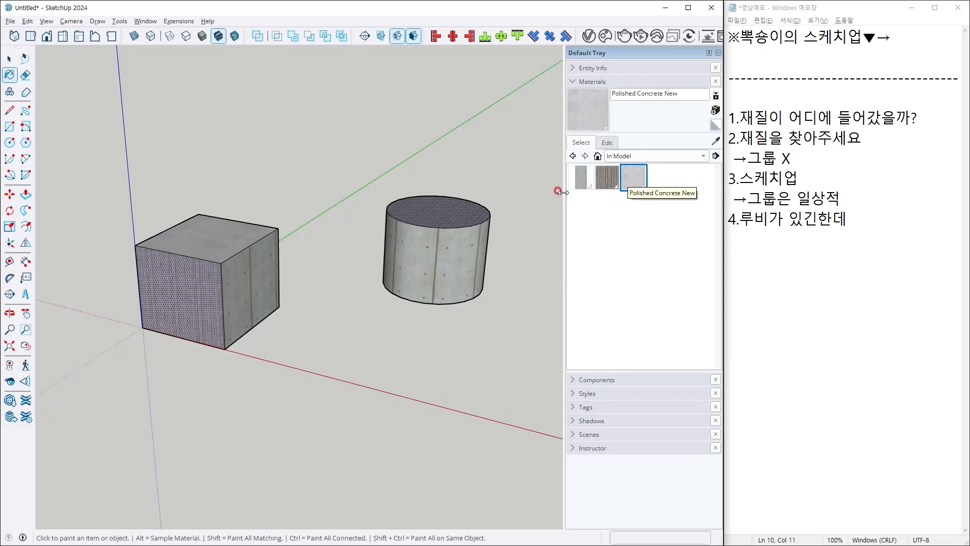
pyautogui.moveTo(249, 253); pyautogui.dragTo(306, 232, button='middle')
pyautogui.press('space')
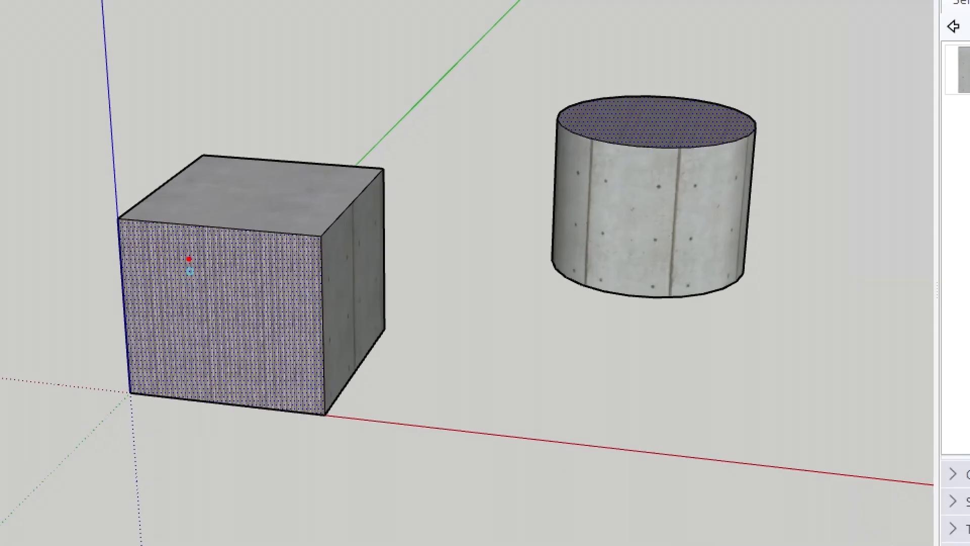
pyautogui.moveTo(189, 258); pyautogui.dragTo(309, 247)
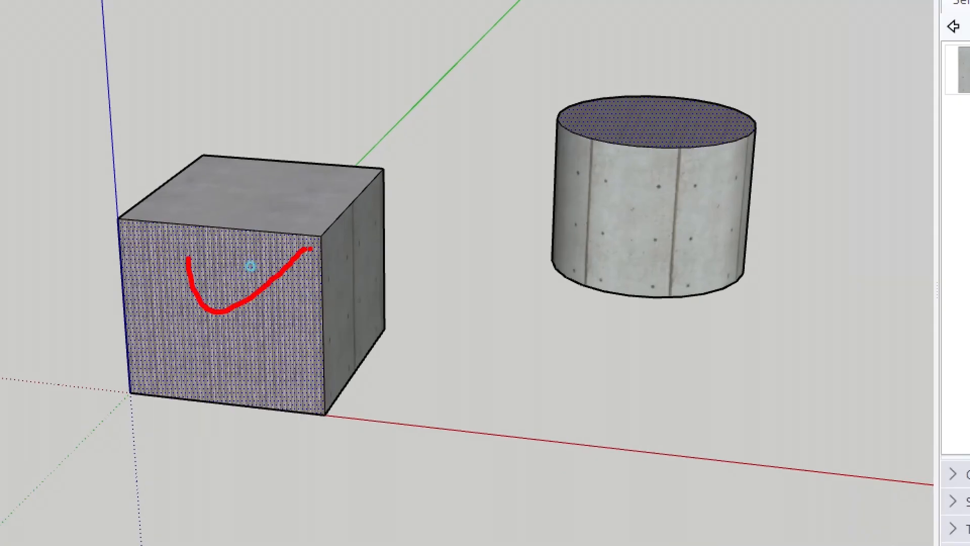
pyautogui.rightClick(308, 247)
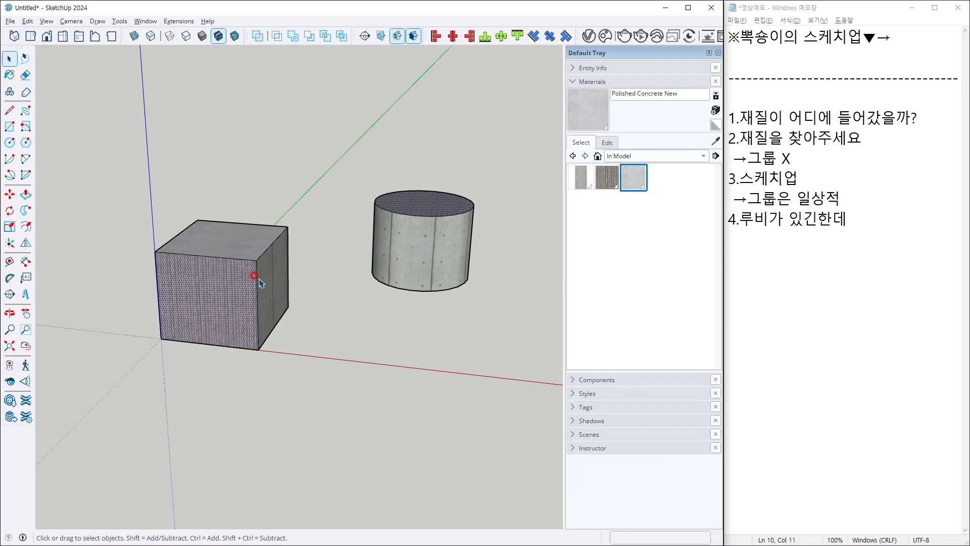
pyautogui.click(303, 279)
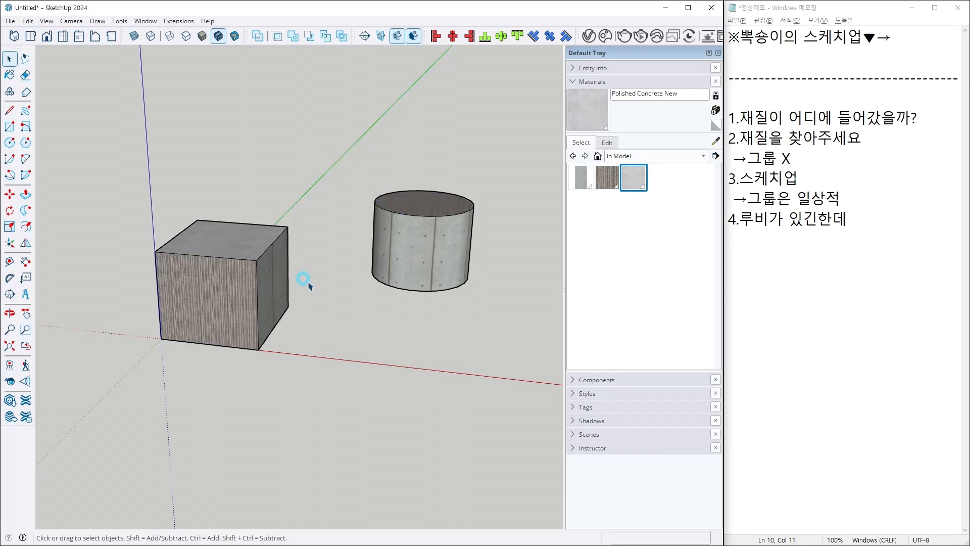
pyautogui.click(215, 293)
pyautogui.click(616, 214)
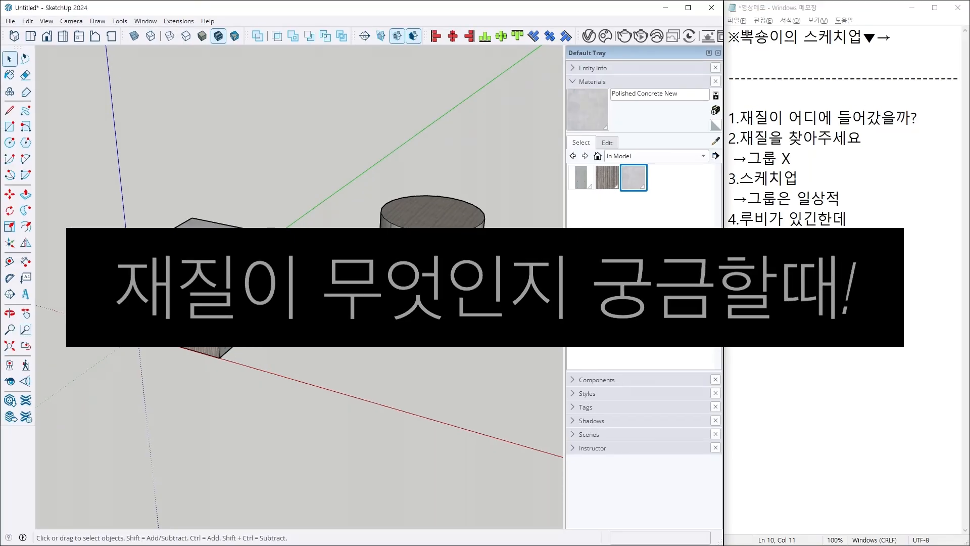
# Step: Sample the materials of the cube's front face and the cylinder's side with the Paint Bucket to identify them
pyautogui.press('b')
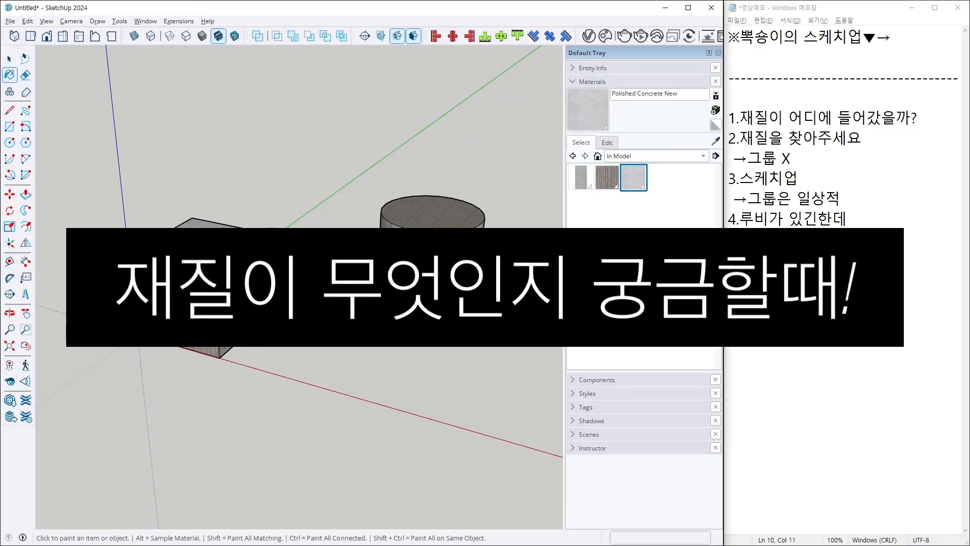
pyautogui.keyDown('alt'); pyautogui.click(177, 279); pyautogui.keyUp('alt')
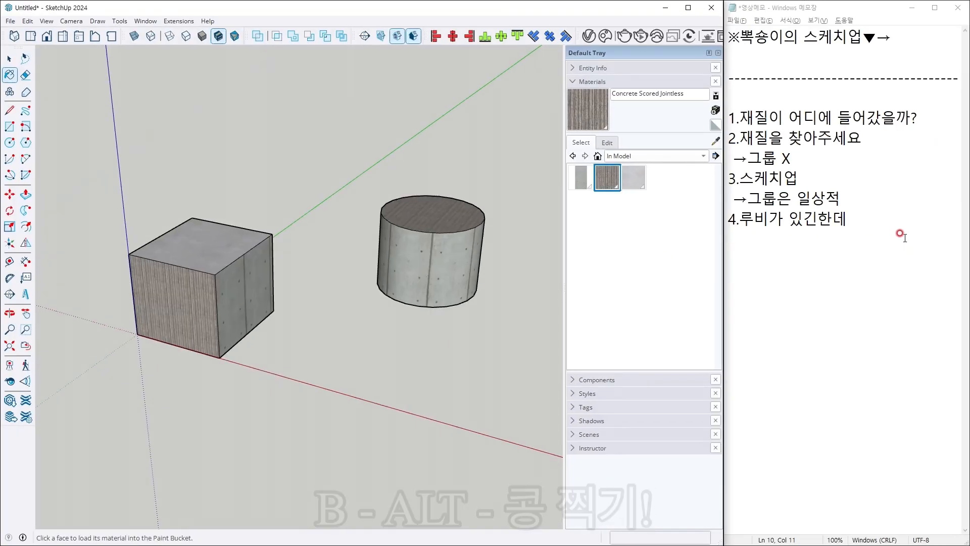
pyautogui.click(901, 233)
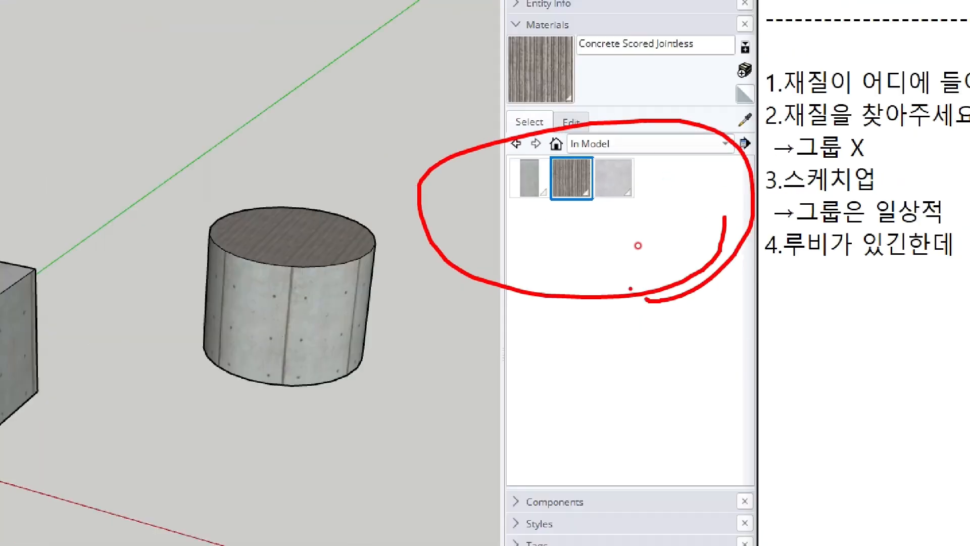
pyautogui.click(401, 227)
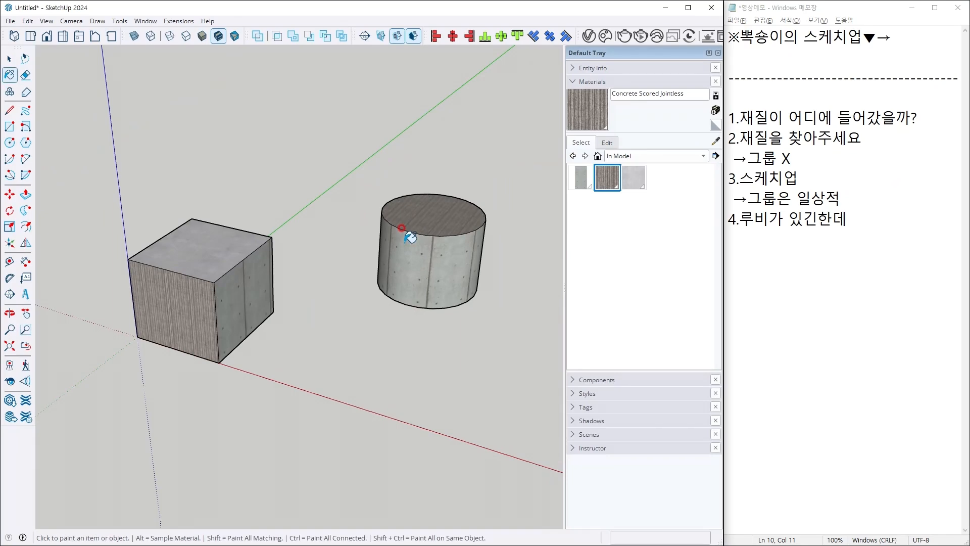
pyautogui.keyDown('alt'); pyautogui.click(428, 242); pyautogui.keyUp('alt')
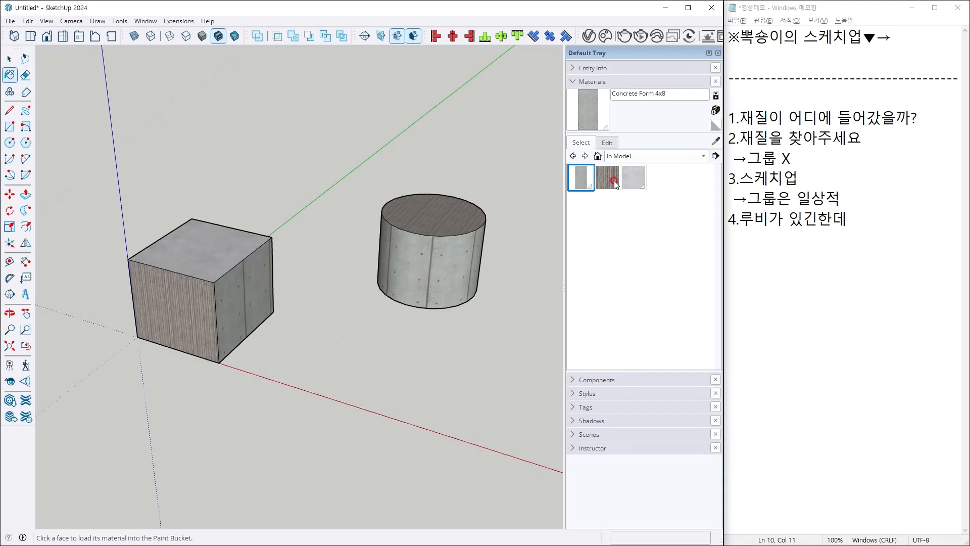
# Step: Try to select the faces using Polished Concrete New from the in-model materials
pyautogui.click(613, 181)
pyautogui.click(637, 179)
pyautogui.rightClick(640, 180)
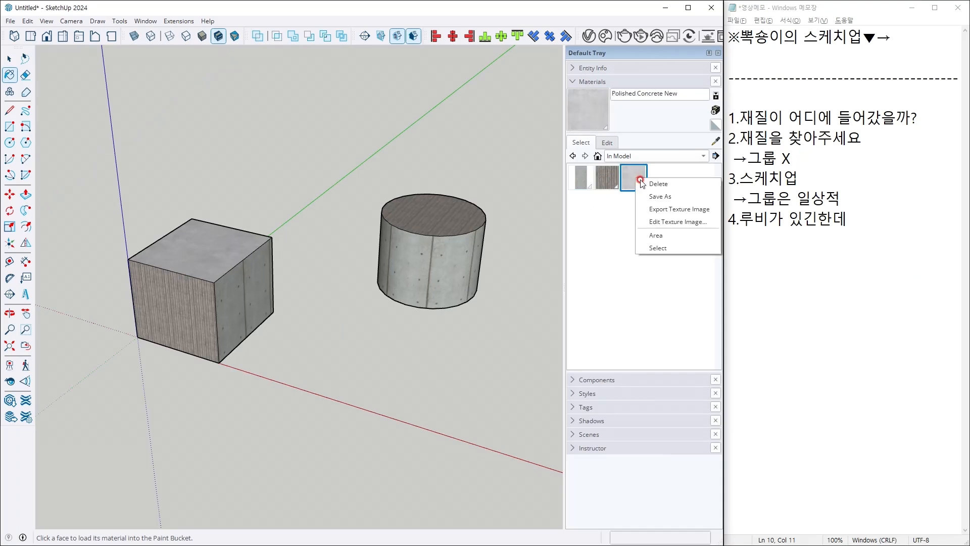
pyautogui.click(656, 247)
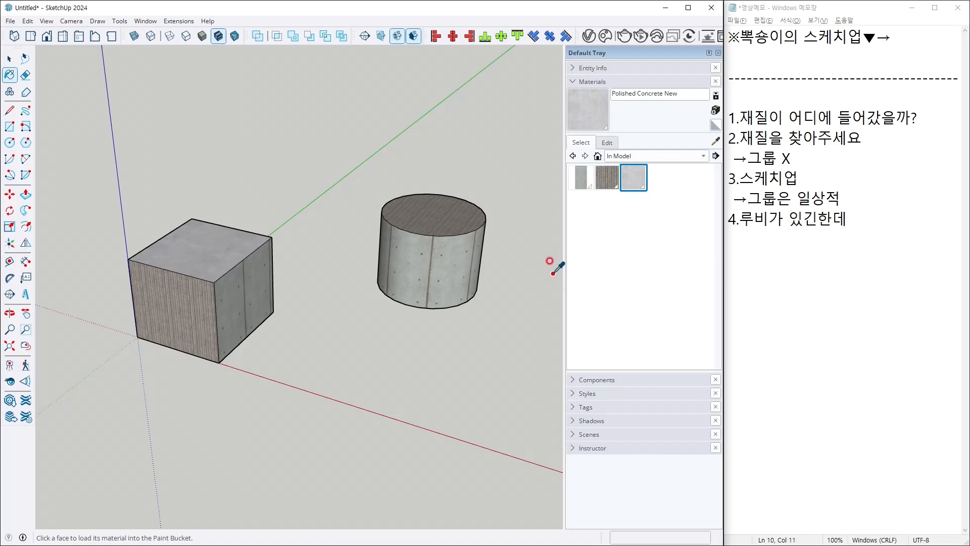
# Step: Explode the cube and cylinder groups and check the ungrouped geometry at the cylinder's upper edge
pyautogui.rightClick(430, 285)
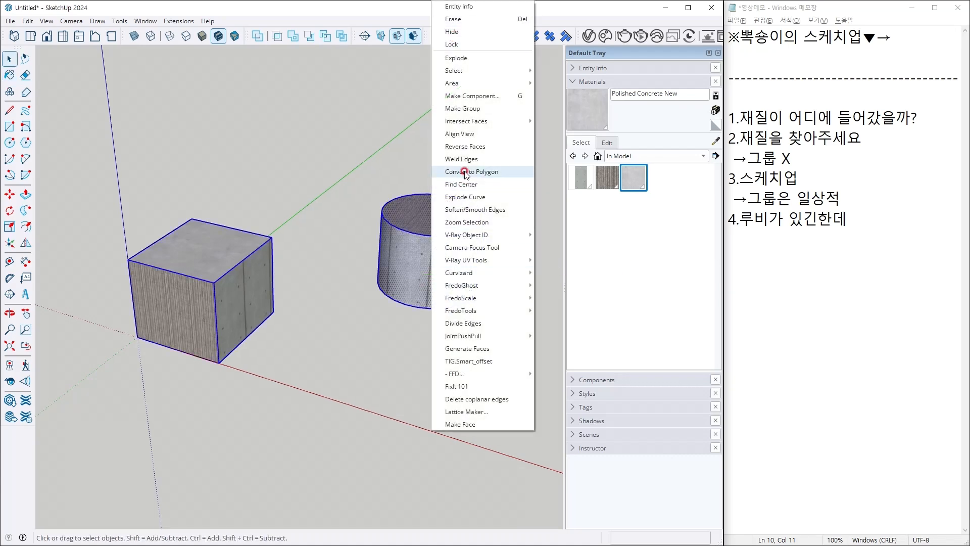
pyautogui.click(470, 59)
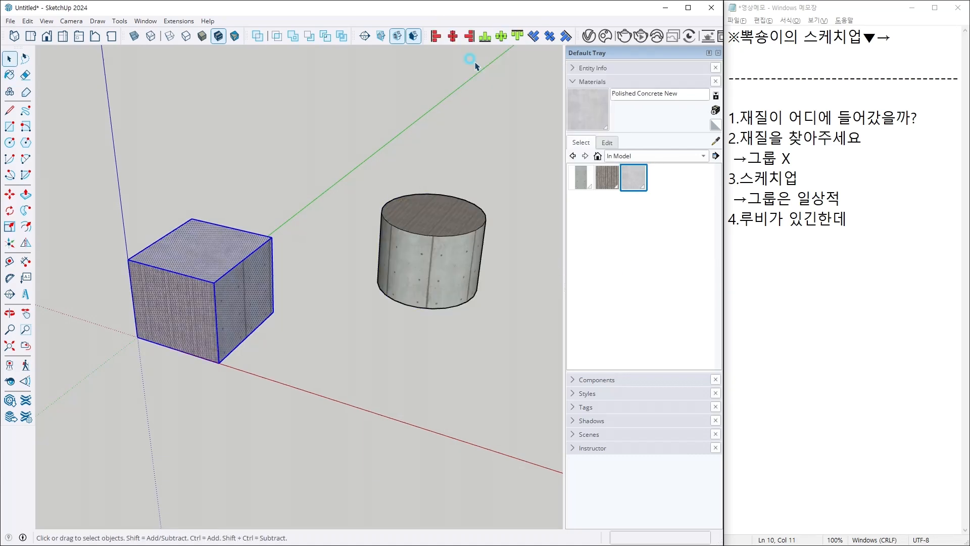
pyautogui.click(507, 211)
pyautogui.click(416, 233)
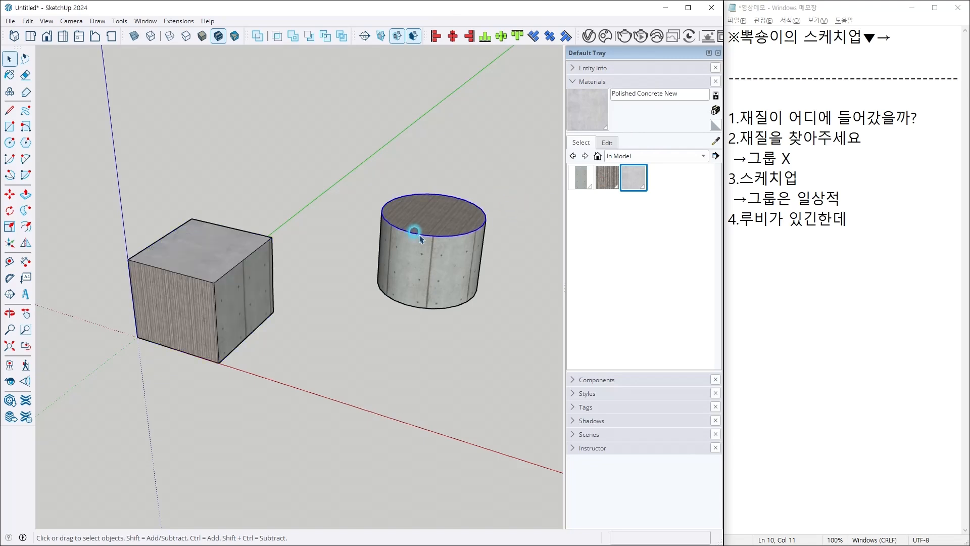
# Step: Select all ungrouped faces using Concrete Scored Jointless, inspect them on both objects and clear the selection
pyautogui.click(598, 178)
pyautogui.rightClick(600, 178)
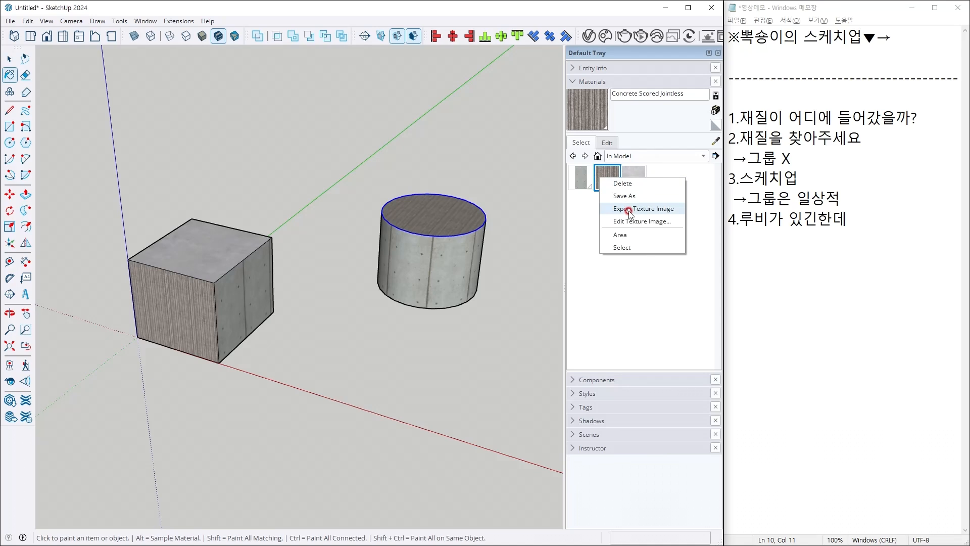
pyautogui.click(622, 247)
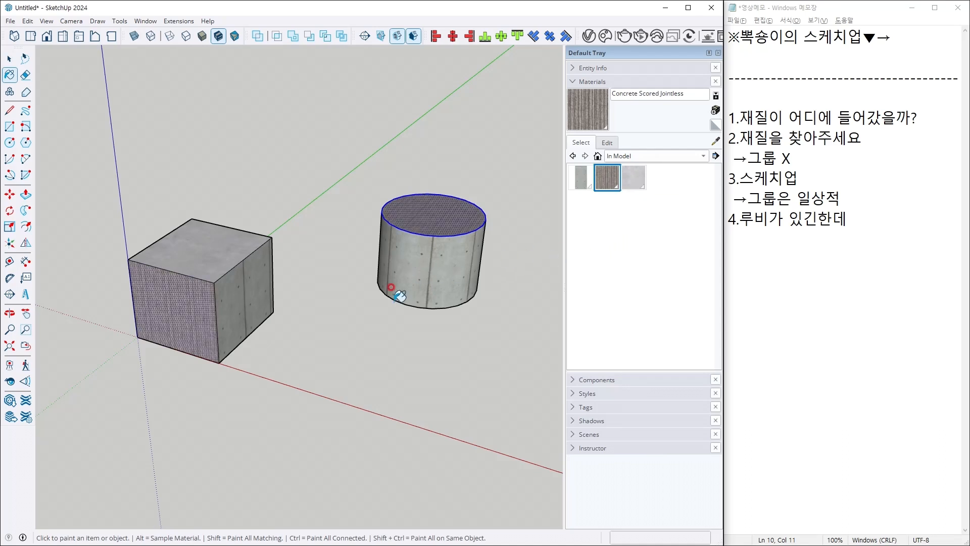
pyautogui.moveTo(374, 314); pyautogui.dragTo(371, 322, button='middle')
pyautogui.press('space')
pyautogui.click(414, 333)
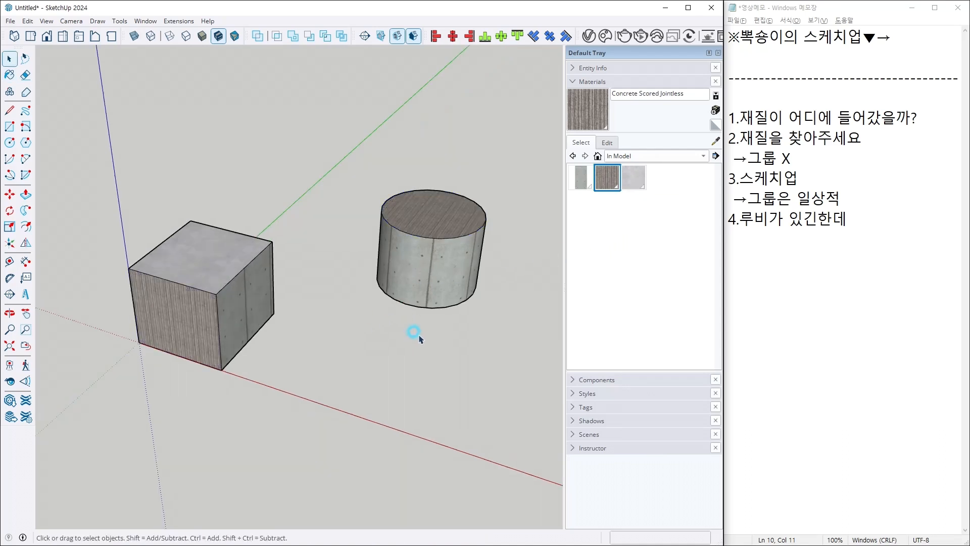
# Step: Make the cylinder and the cube two separate groups
pyautogui.hotkey('ctrl', 'a')
pyautogui.click(489, 310)
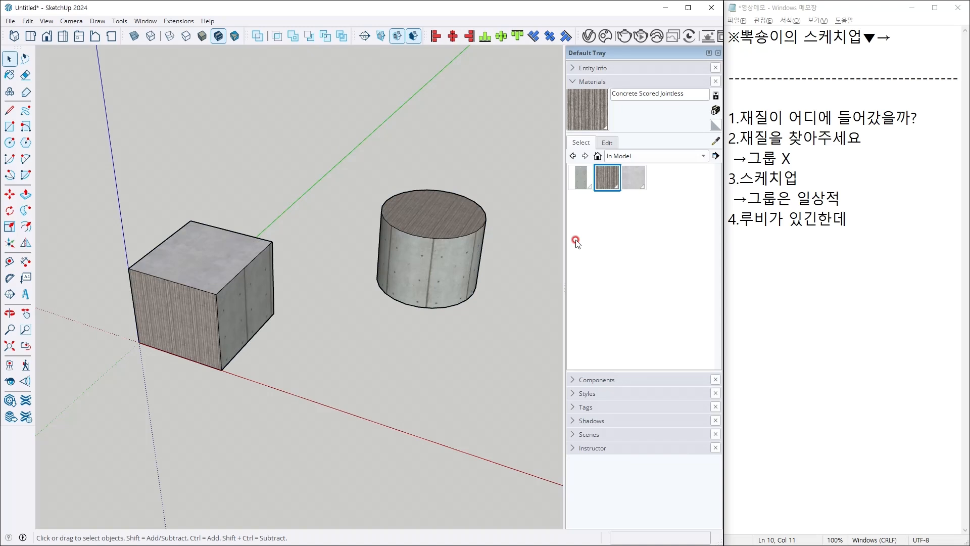
pyautogui.rightClick(605, 183)
pyautogui.click(625, 256)
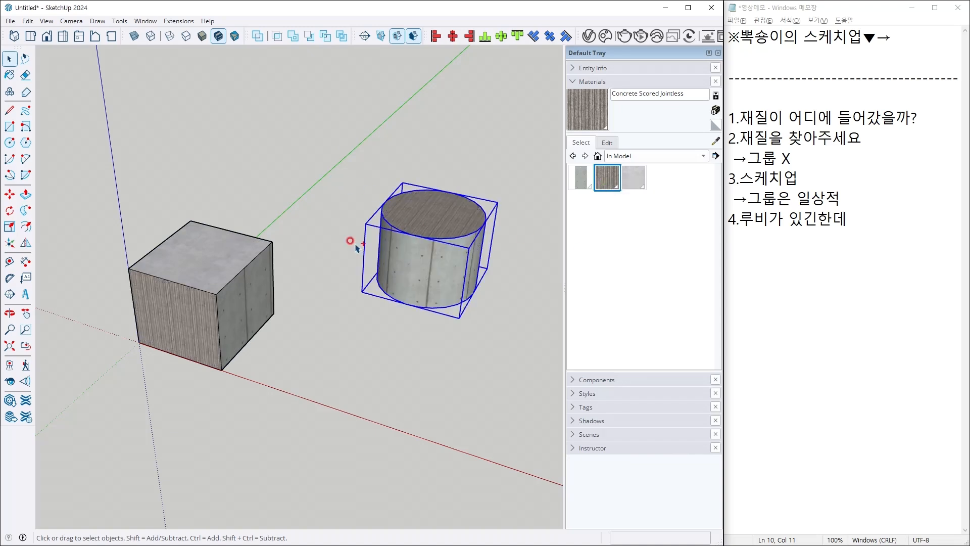
pyautogui.click(194, 253)
pyautogui.tripleClick(198, 254)
pyautogui.hotkey('ctrl', 'g')
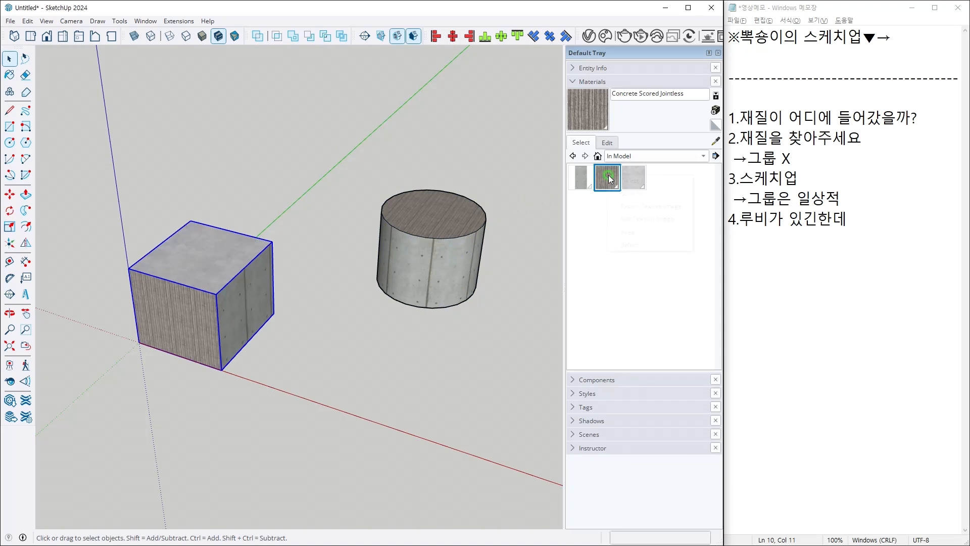
# Step: Try to select the grouped faces using Concrete Scored Jointless from the in-model materials
pyautogui.rightClick(607, 175)
pyautogui.click(629, 245)
pyautogui.rightClick(608, 178)
pyautogui.click(644, 244)
# Step: Select all scene objects using Concrete Form 4x8 with the V-Ray Asset Editor, uncover the model and close the editor
pyautogui.click(589, 36)
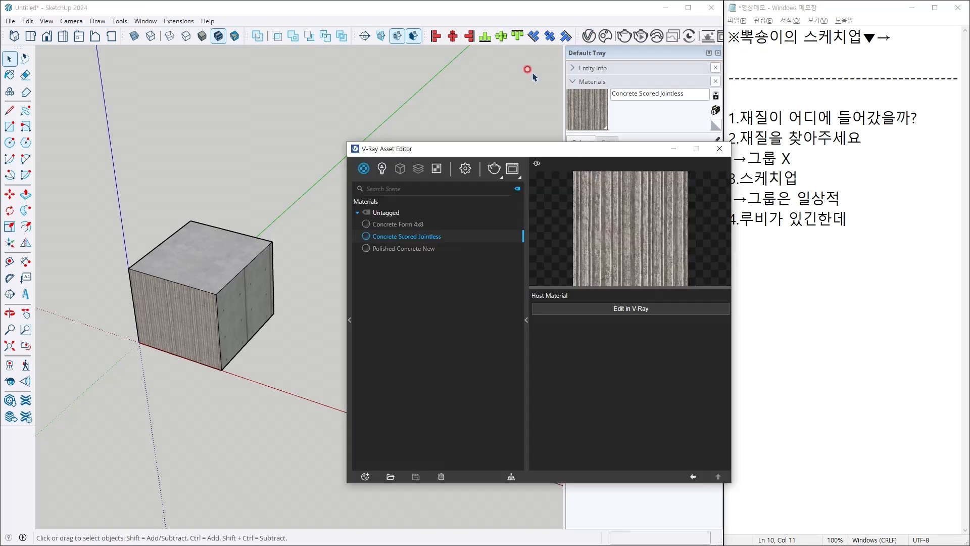
pyautogui.click(411, 226)
pyautogui.rightClick(402, 229)
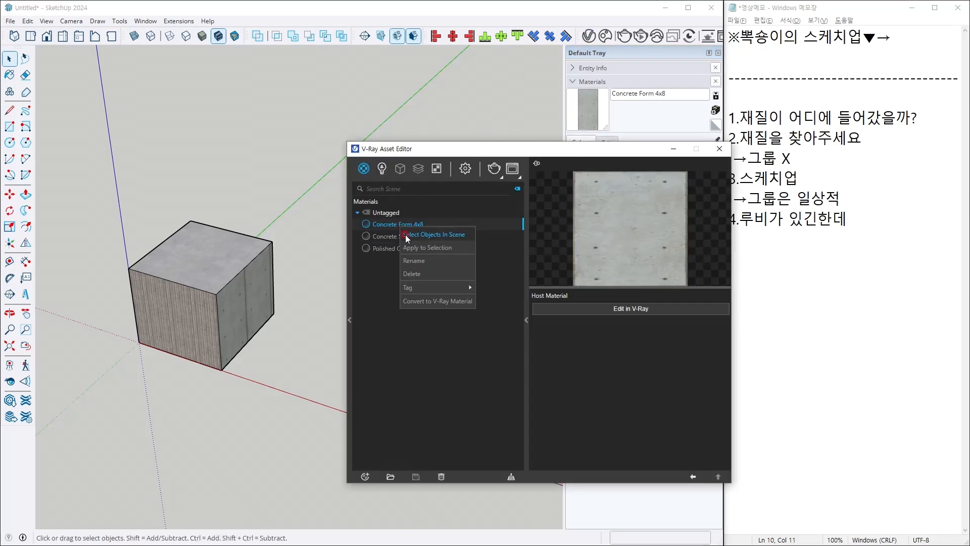
pyautogui.click(407, 235)
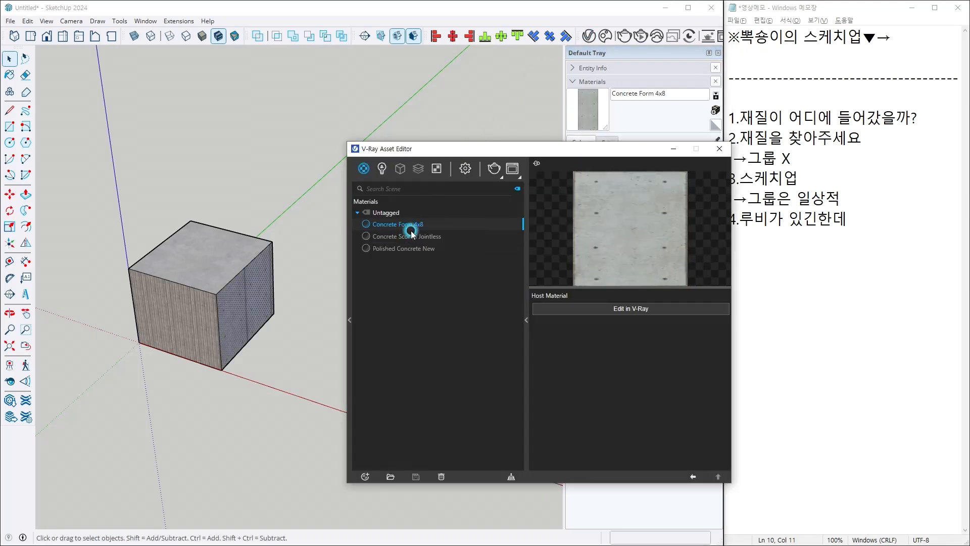
pyautogui.moveTo(462, 153); pyautogui.dragTo(301, 399)
pyautogui.click(299, 260)
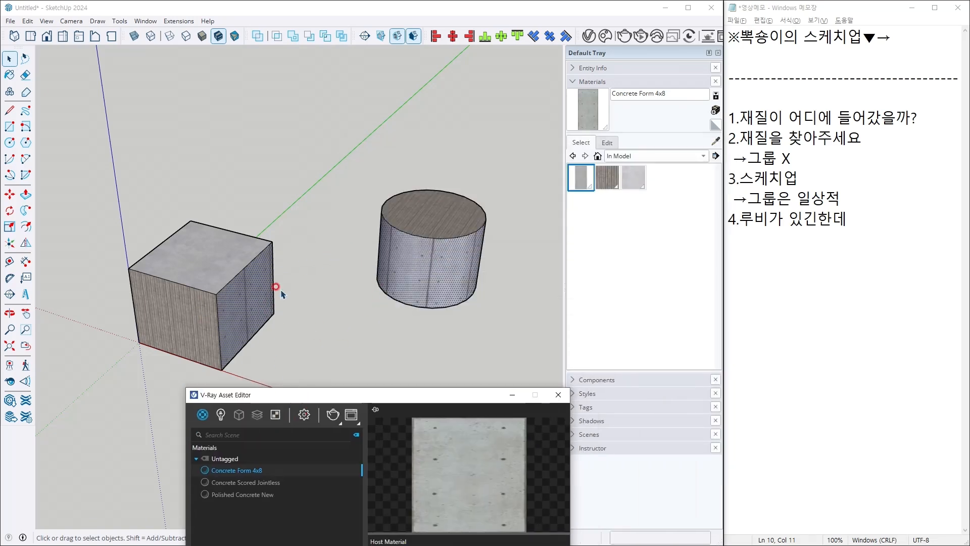
pyautogui.click(558, 394)
pyautogui.moveTo(331, 275); pyautogui.dragTo(331, 250, button='middle')
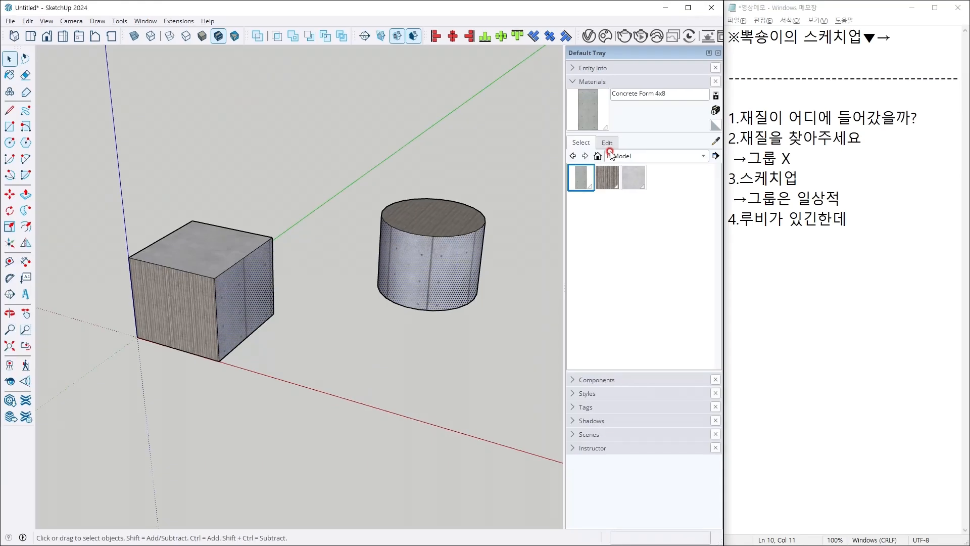
# Step: Set the Concrete Form 4x8 colour to RGB 255, 0, 0
pyautogui.click(608, 144)
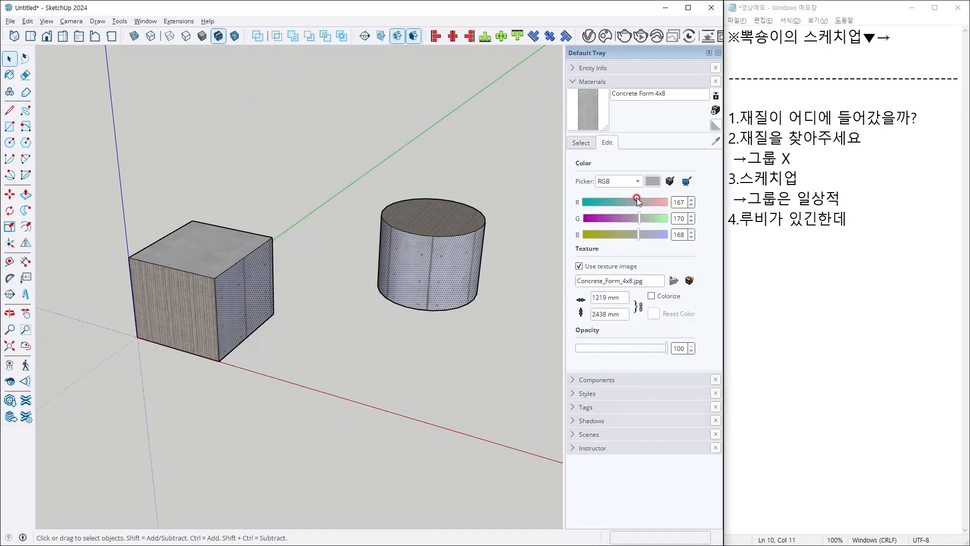
pyautogui.moveTo(636, 199); pyautogui.dragTo(584, 201)
pyautogui.moveTo(638, 217); pyautogui.dragTo(668, 203)
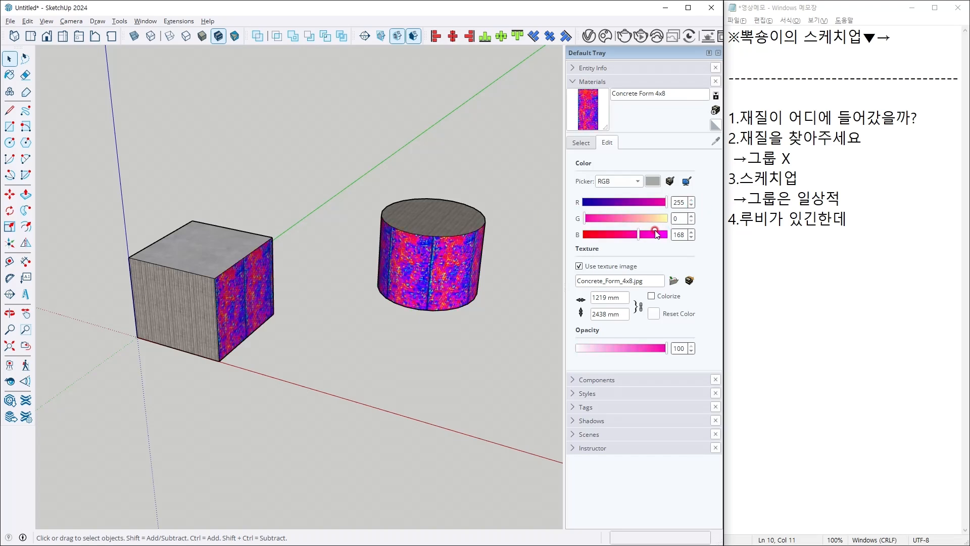
pyautogui.moveTo(639, 234); pyautogui.dragTo(584, 234)
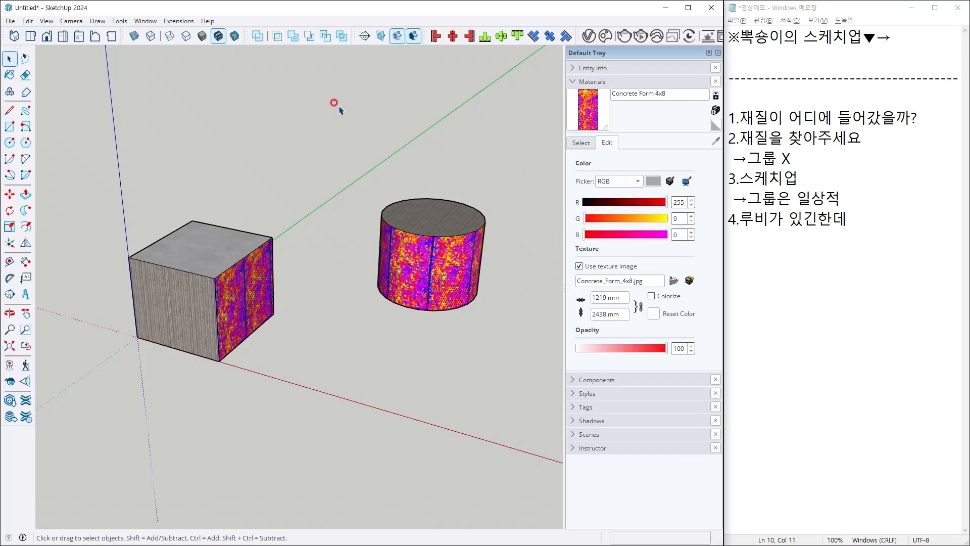
# Step: Display the model shaded without textures and examine the red faces of the cube and the cylinder from several sides
pyautogui.click(202, 36)
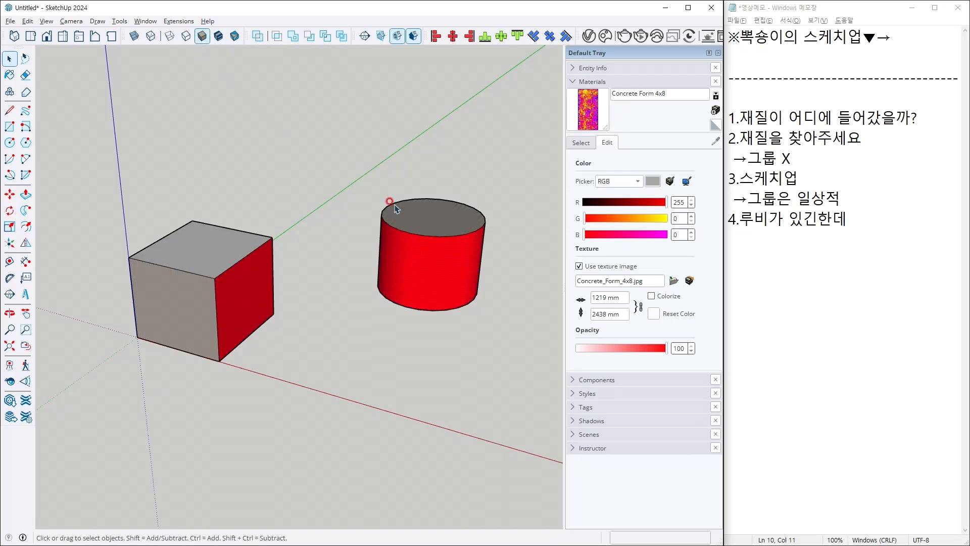
pyautogui.moveTo(392, 205)
pyautogui.mouseDown(button='middle')
pyautogui.moveTo(353, 135)
pyautogui.moveTo(274, 248)
pyautogui.mouseUp(button='middle')
pyautogui.moveTo(249, 145); pyautogui.dragTo(384, 304, button='middle')
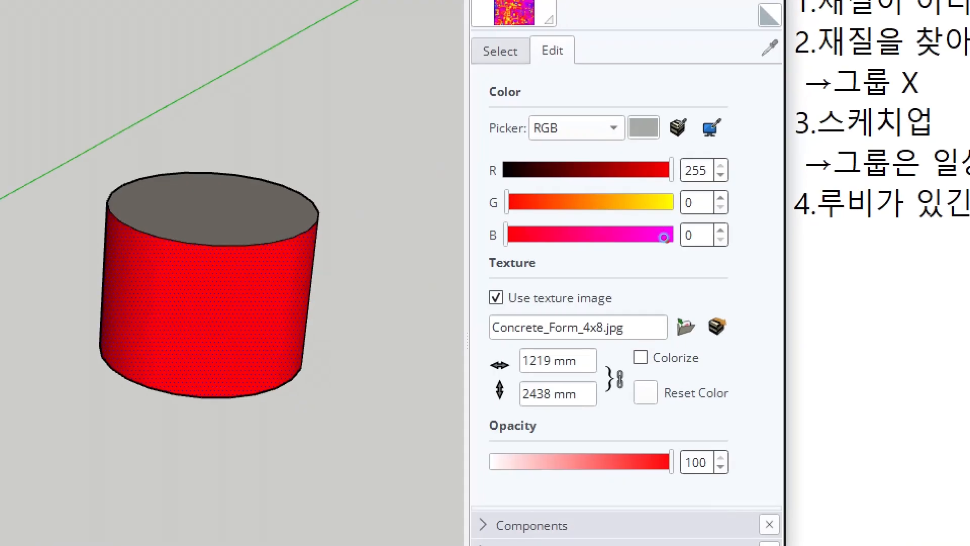
pyautogui.moveTo(620, 278)
pyautogui.mouseDown()
pyautogui.moveTo(682, 294)
pyautogui.moveTo(623, 328)
pyautogui.mouseUp()
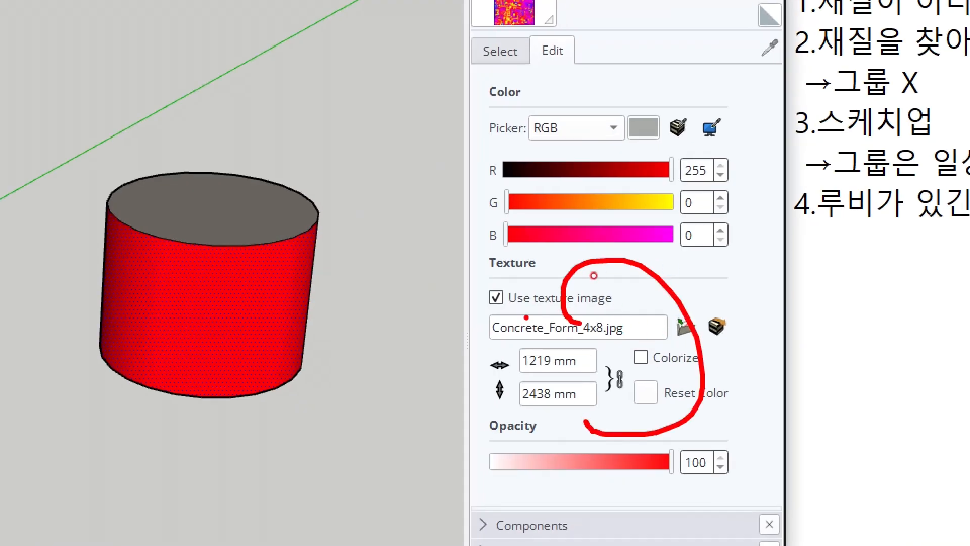
pyautogui.moveTo(556, 268); pyautogui.dragTo(677, 271)
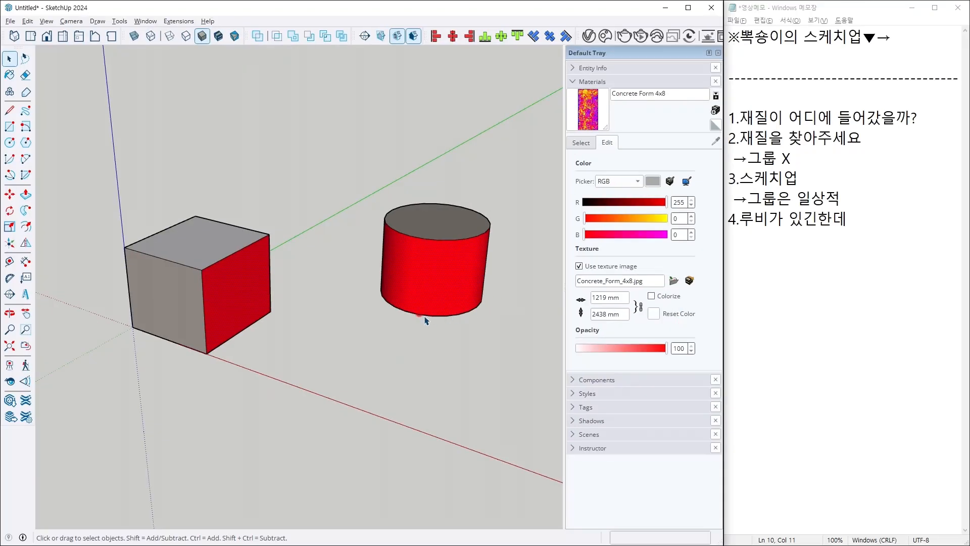
pyautogui.moveTo(424, 320); pyautogui.dragTo(101, 177, button='middle')
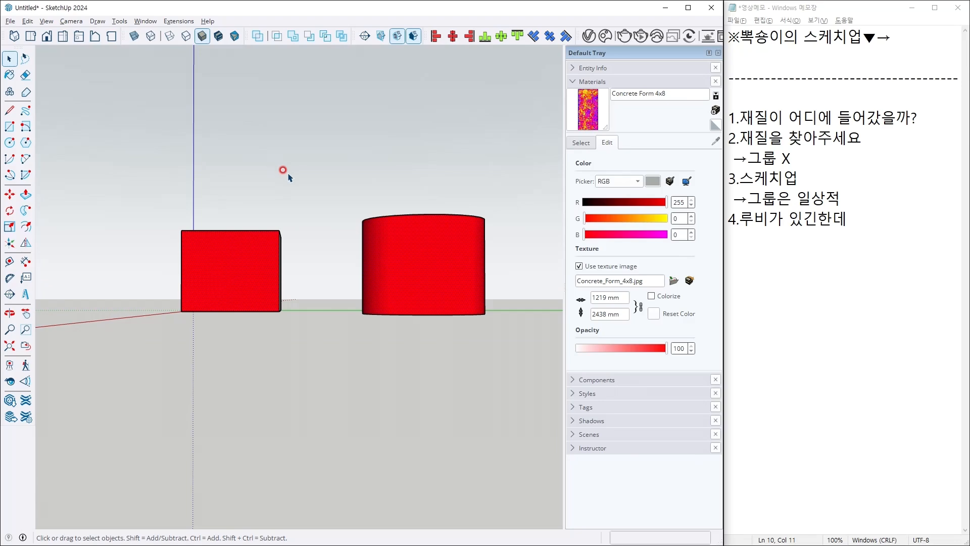
pyautogui.moveTo(281, 168); pyautogui.dragTo(631, 277, button='middle')
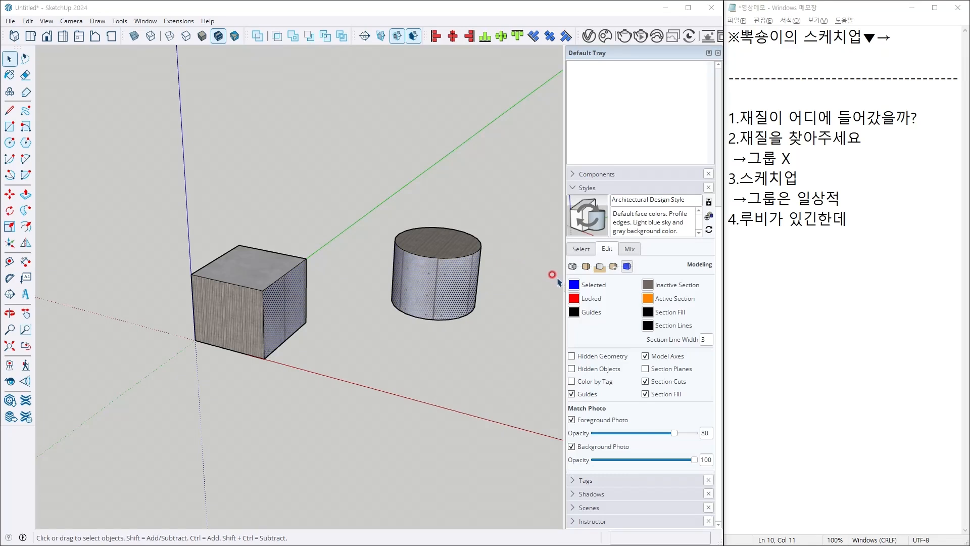
# Step: Show the style's modelling settings and display the cube and the cylinder in wireframe to expose the selected faces
pyautogui.click(591, 249)
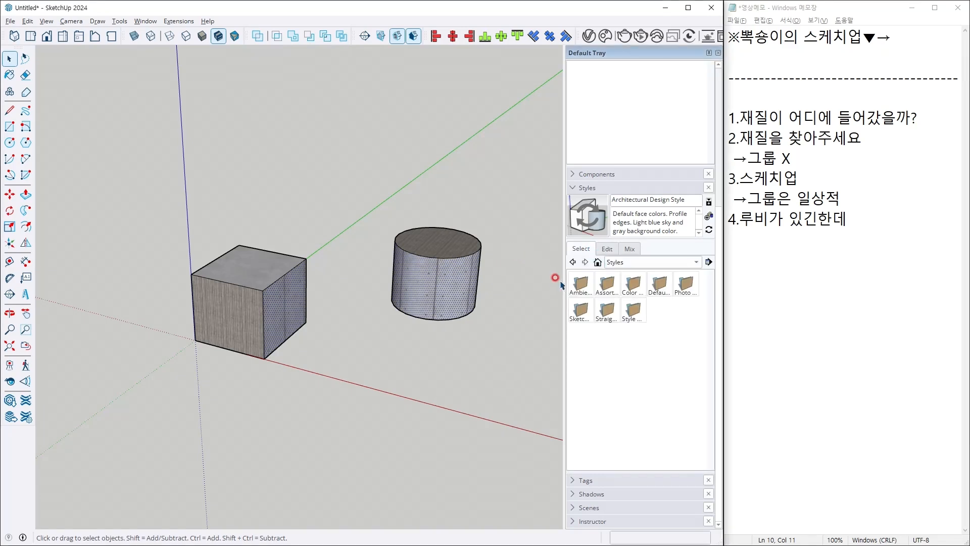
pyautogui.click(608, 249)
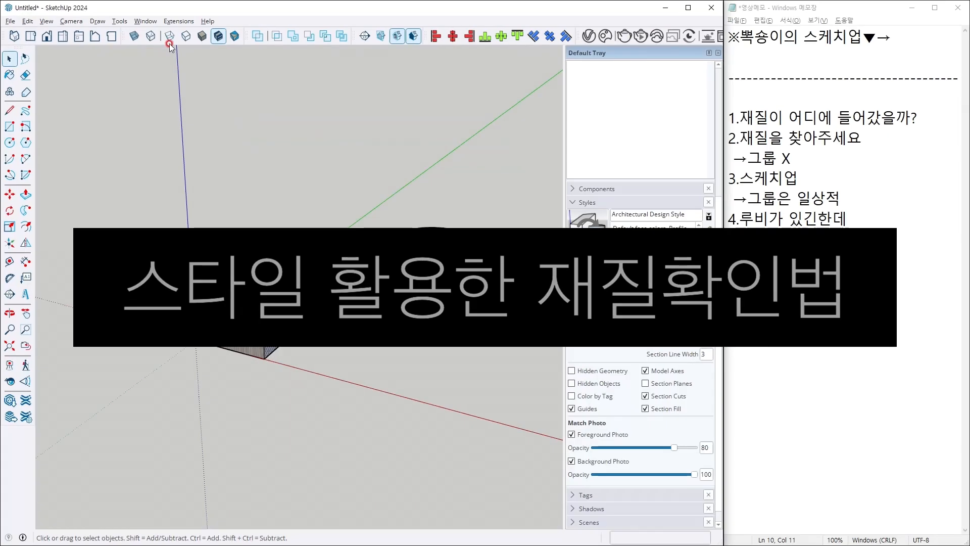
pyautogui.click(258, 143)
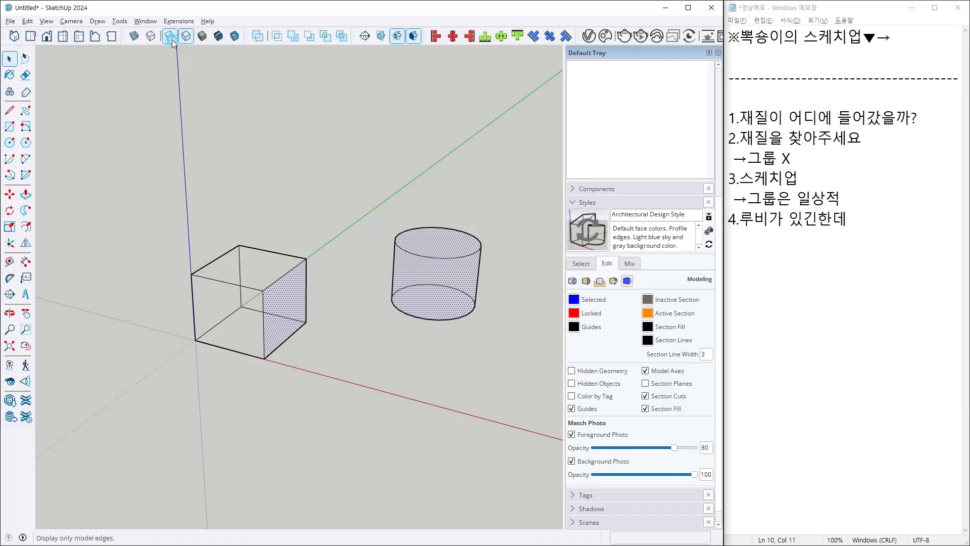
pyautogui.press('o')
pyautogui.moveTo(343, 202); pyautogui.dragTo(333, 222)
pyautogui.moveTo(338, 227); pyautogui.dragTo(331, 234, button='middle')
pyautogui.hotkey('ctrl', '1')
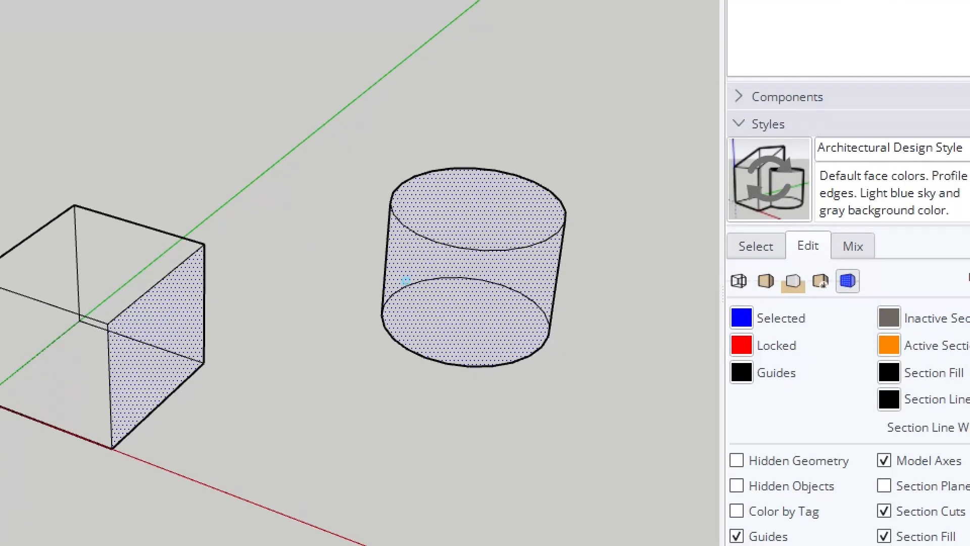
pyautogui.click(406, 280)
pyautogui.moveTo(407, 258)
pyautogui.mouseDown()
pyautogui.moveTo(422, 288)
pyautogui.moveTo(479, 227)
pyautogui.mouseUp()
pyautogui.press('Escape')
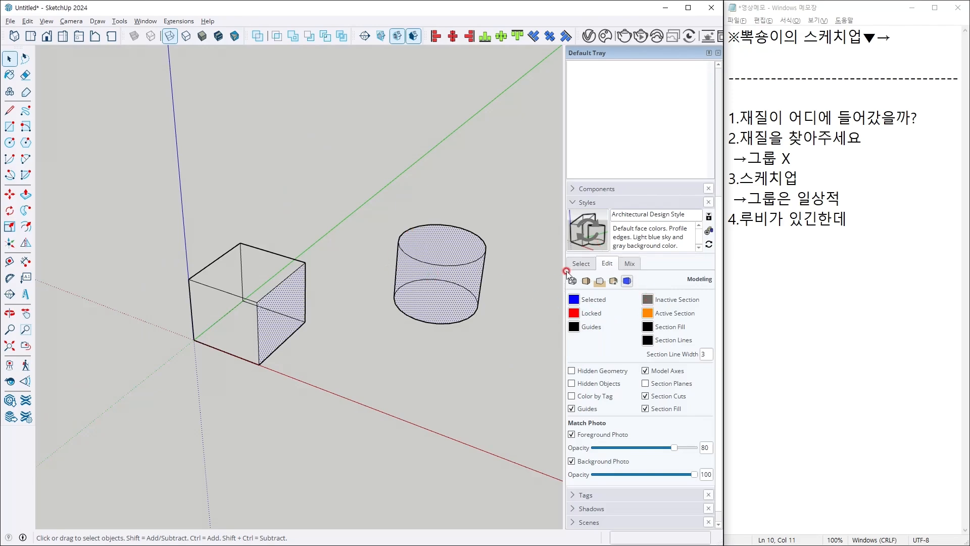
# Step: Set the style's colour for selected items to RGB 255, 0, 0 in the modelling settings
pyautogui.hotkey('ctrl', '1')
pyautogui.keyDown('ctrl'); pyautogui.moveTo(480, 160); pyautogui.dragTo(653, 192); pyautogui.keyUp('ctrl')
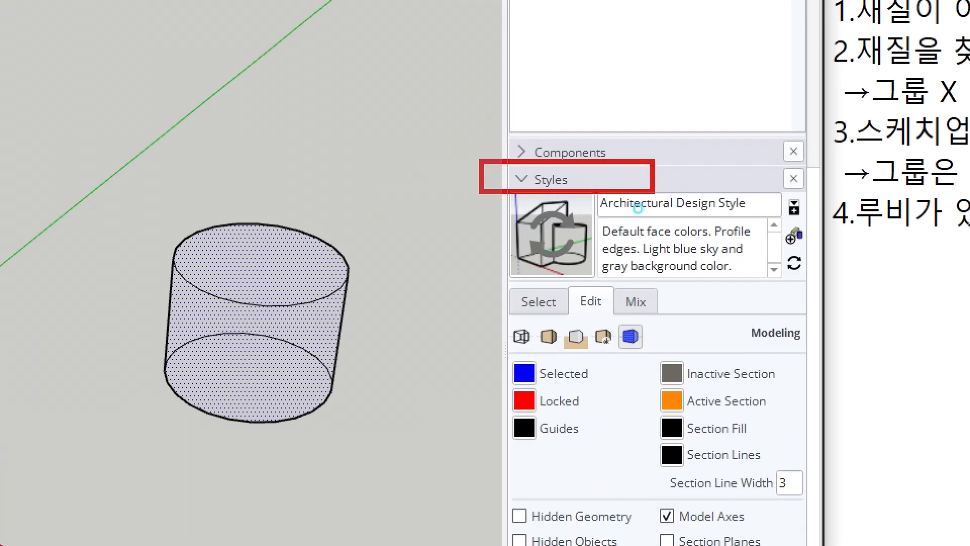
pyautogui.keyDown('ctrl'); pyautogui.moveTo(554, 277); pyautogui.dragTo(651, 348); pyautogui.keyUp('ctrl')
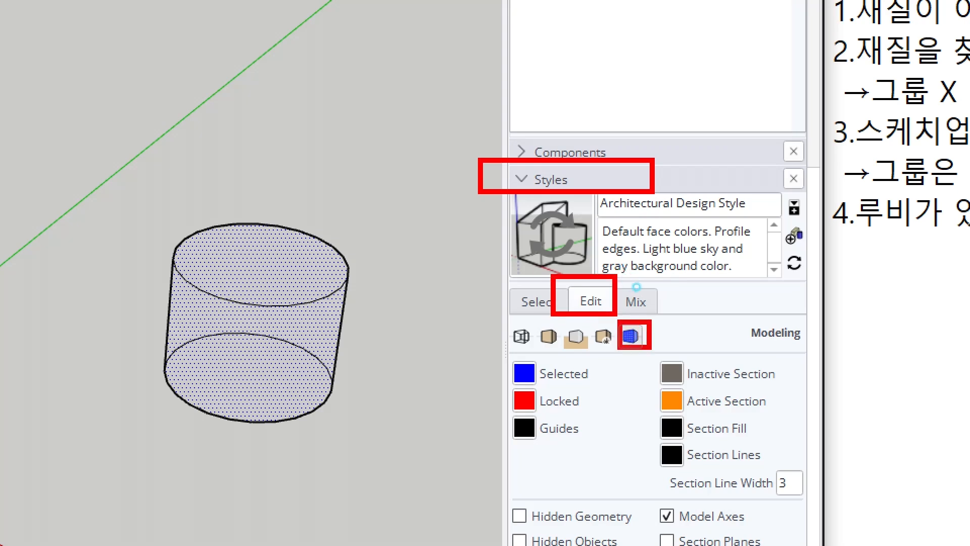
pyautogui.press('Escape')
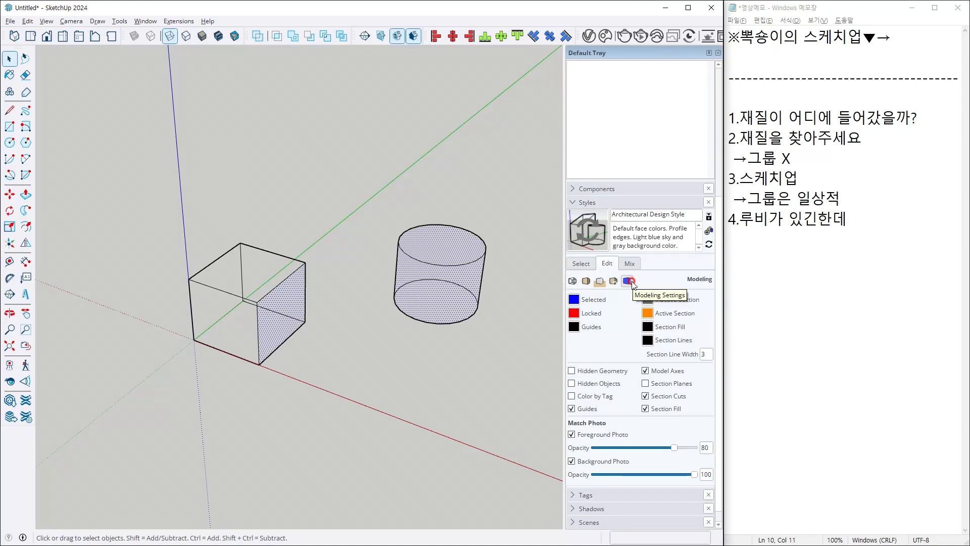
pyautogui.click(574, 302)
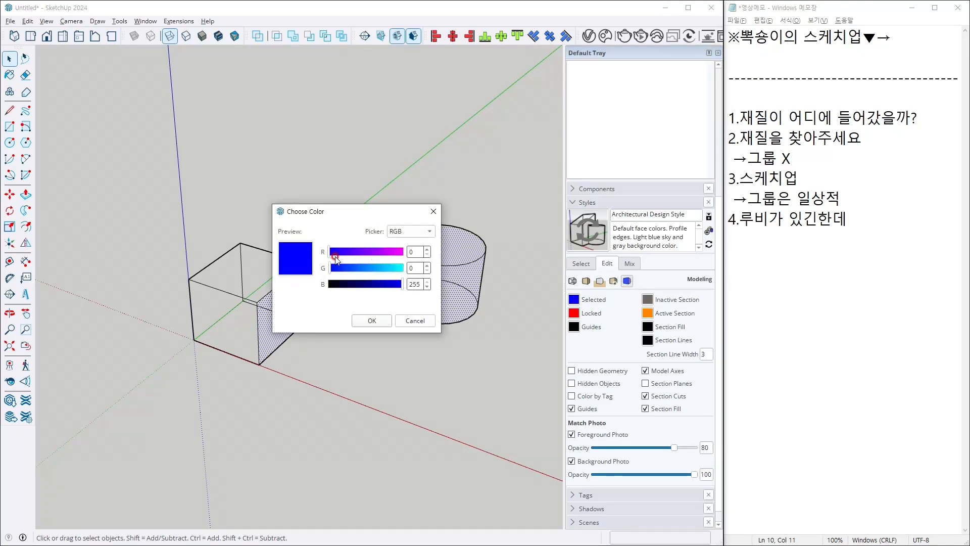
pyautogui.moveTo(333, 255); pyautogui.dragTo(431, 253)
pyautogui.moveTo(403, 283); pyautogui.dragTo(264, 290)
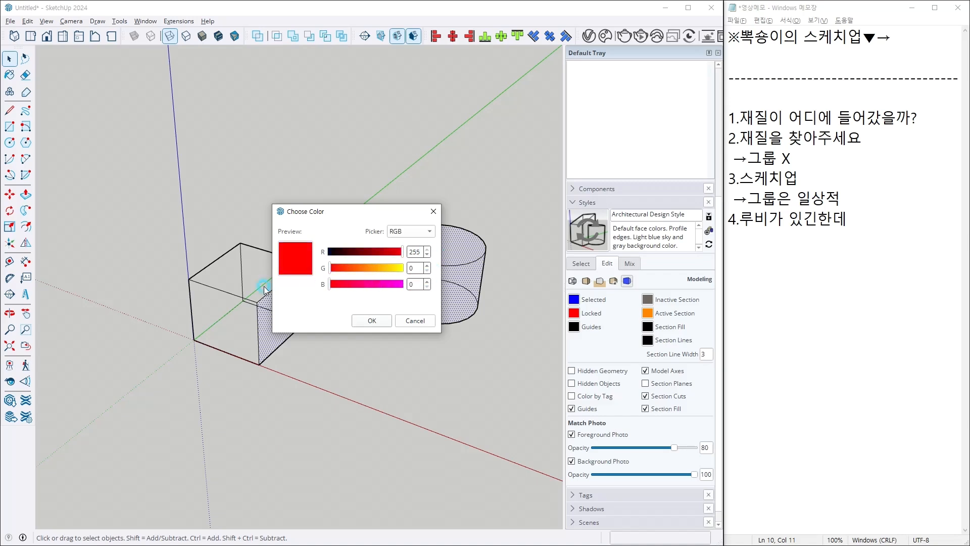
pyautogui.click(372, 320)
pyautogui.scroll(-3, 386, 323)
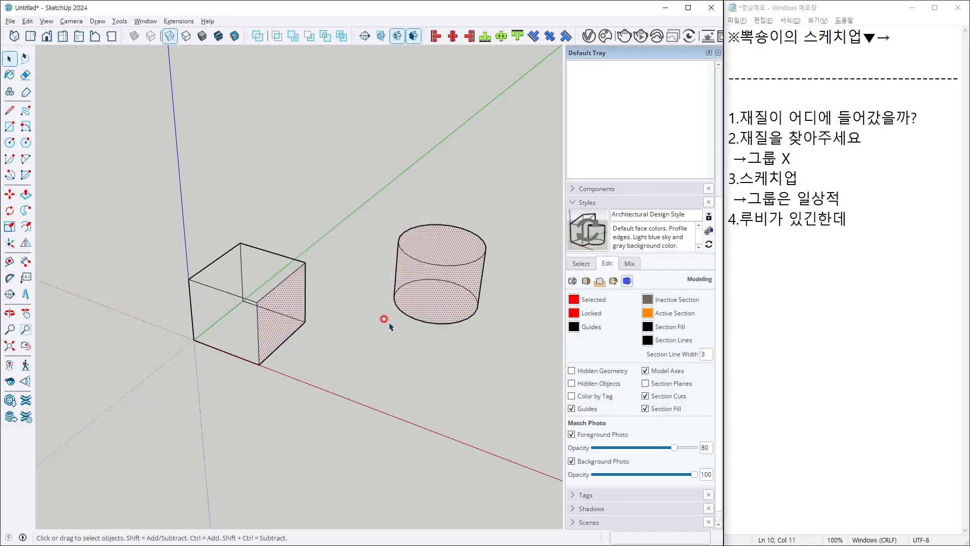
# Step: Compare how the highlighted faces stand out in the wireframe, hidden-line and shaded displays
pyautogui.scroll(-4, 393, 332)
pyautogui.moveTo(479, 337); pyautogui.dragTo(328, 282, button='middle')
pyautogui.scroll(3, 363, 325)
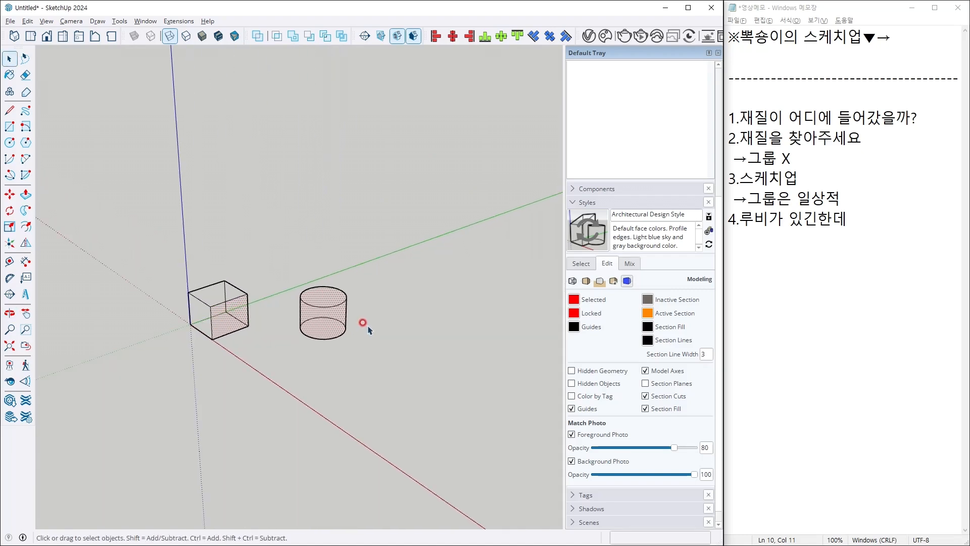
pyautogui.moveTo(375, 344); pyautogui.dragTo(329, 325, button='middle')
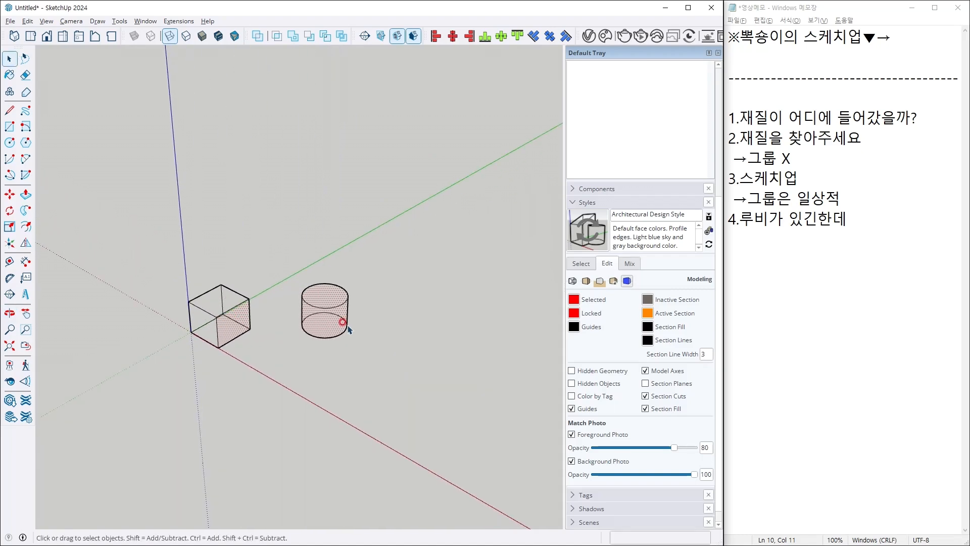
pyautogui.moveTo(264, 342); pyautogui.dragTo(331, 381, button='middle')
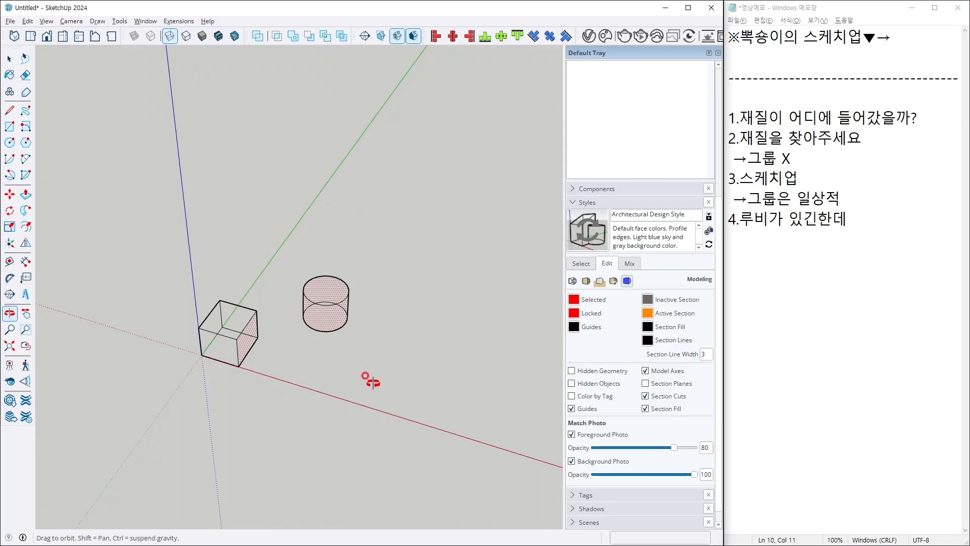
pyautogui.click(182, 35)
pyautogui.click(176, 34)
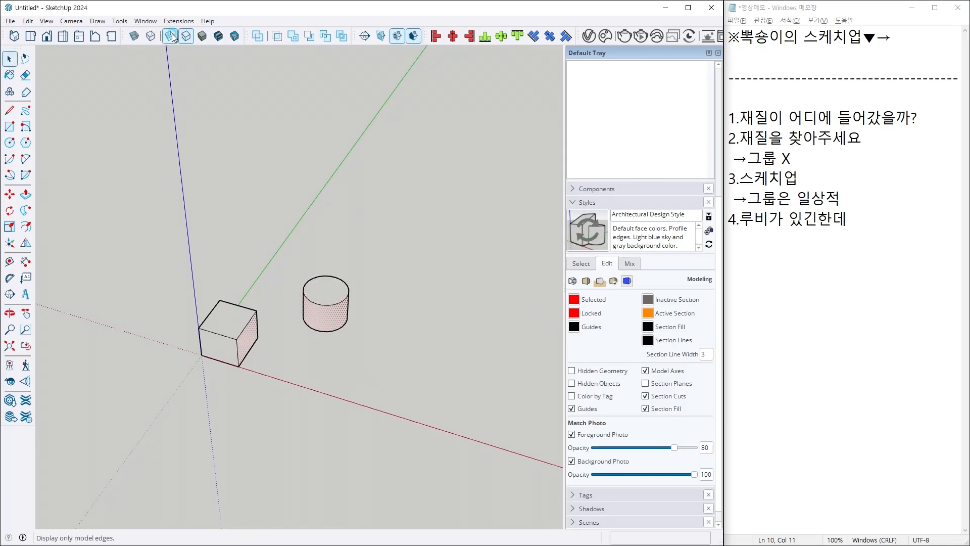
pyautogui.click(202, 38)
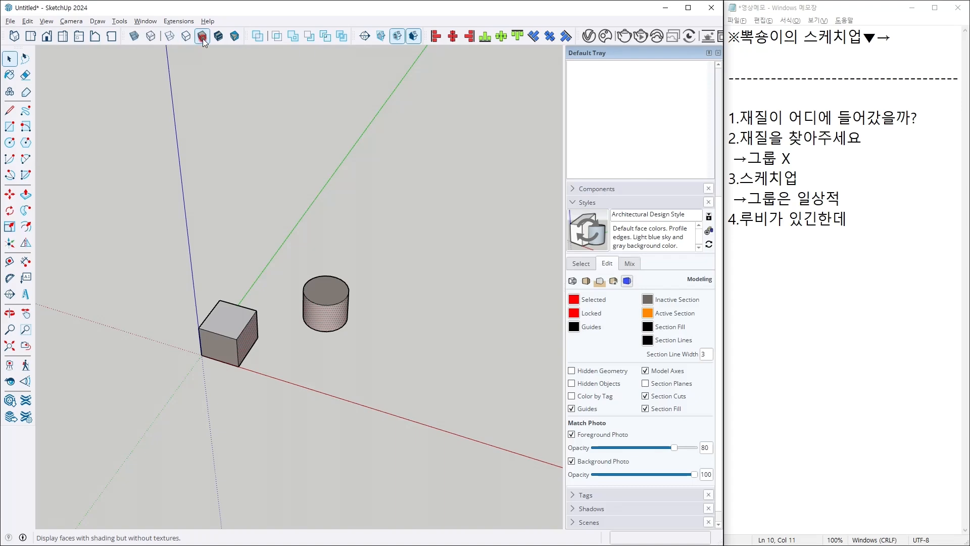
pyautogui.moveTo(378, 245); pyautogui.dragTo(264, 275, button='middle')
pyautogui.scroll(2, 246, 313)
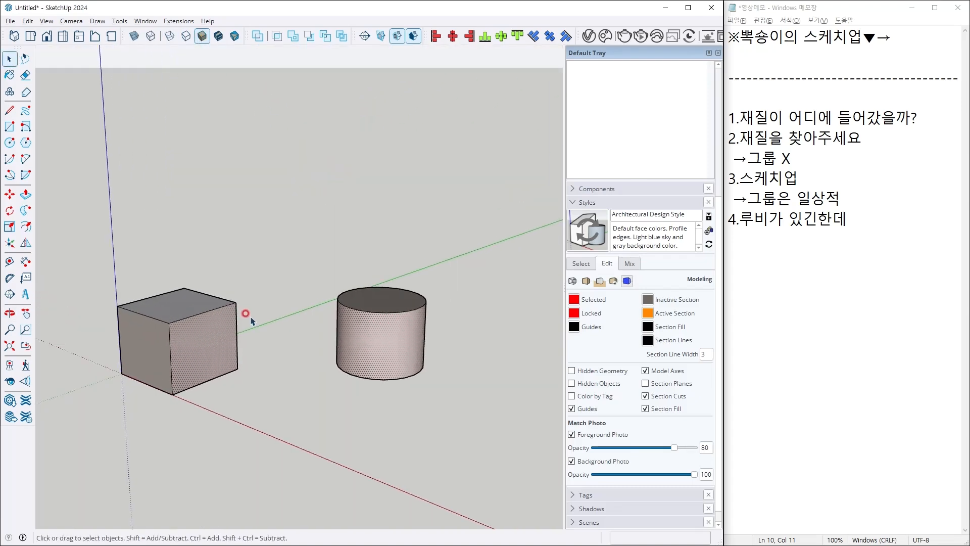
pyautogui.scroll(1, 246, 314)
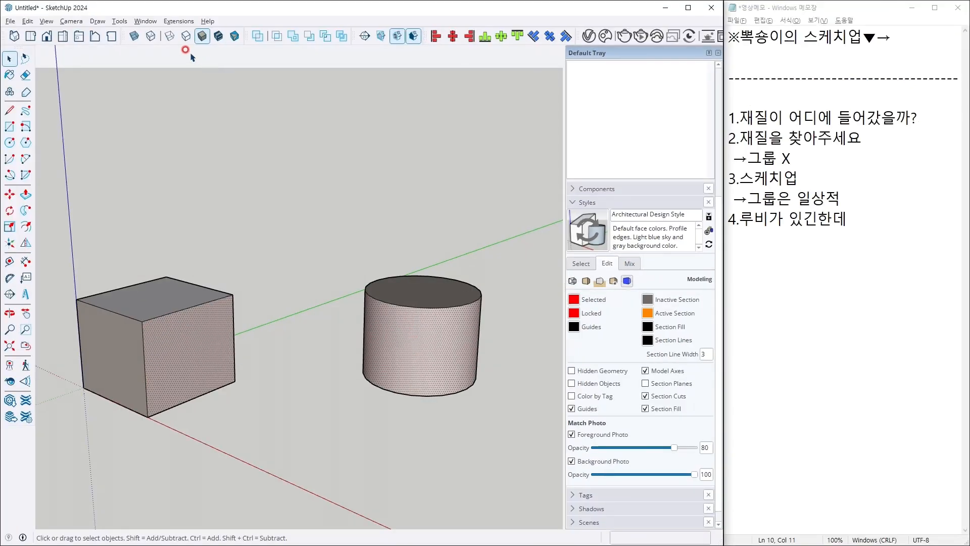
# Step: Return the model to wireframe display and examine the highlighted faces from a higher viewpoint
pyautogui.click(169, 37)
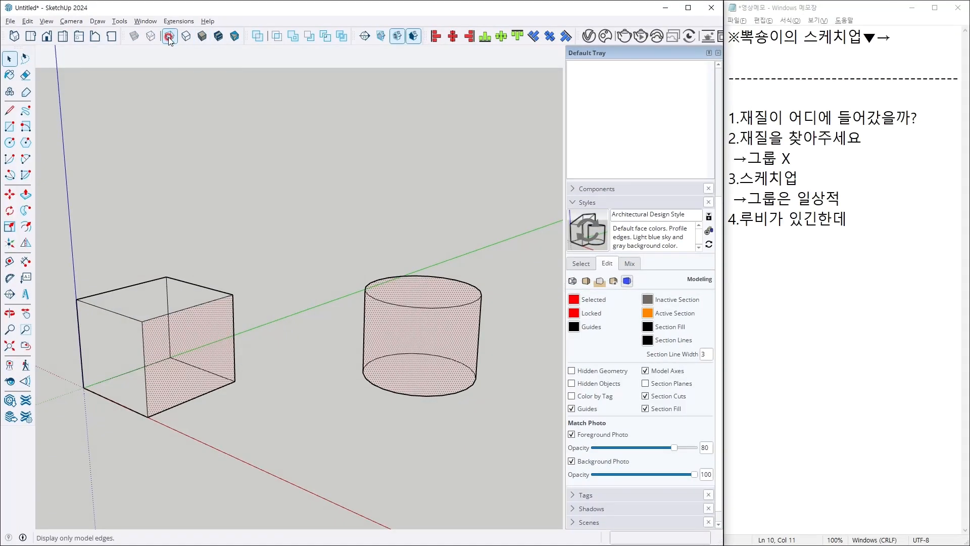
pyautogui.moveTo(323, 195); pyautogui.dragTo(351, 440, button='middle')
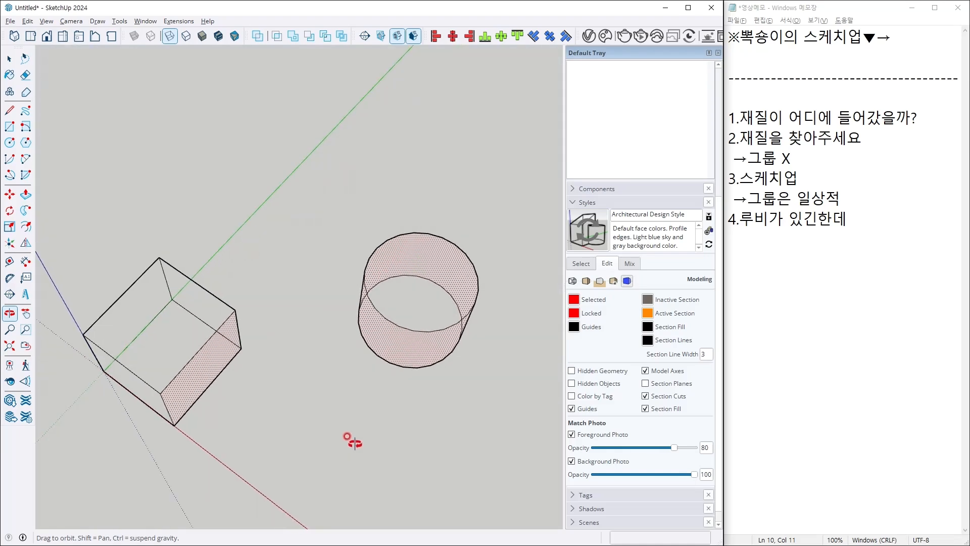
pyautogui.scroll(-2, 389, 361)
pyautogui.moveTo(392, 359); pyautogui.dragTo(389, 313, button='middle')
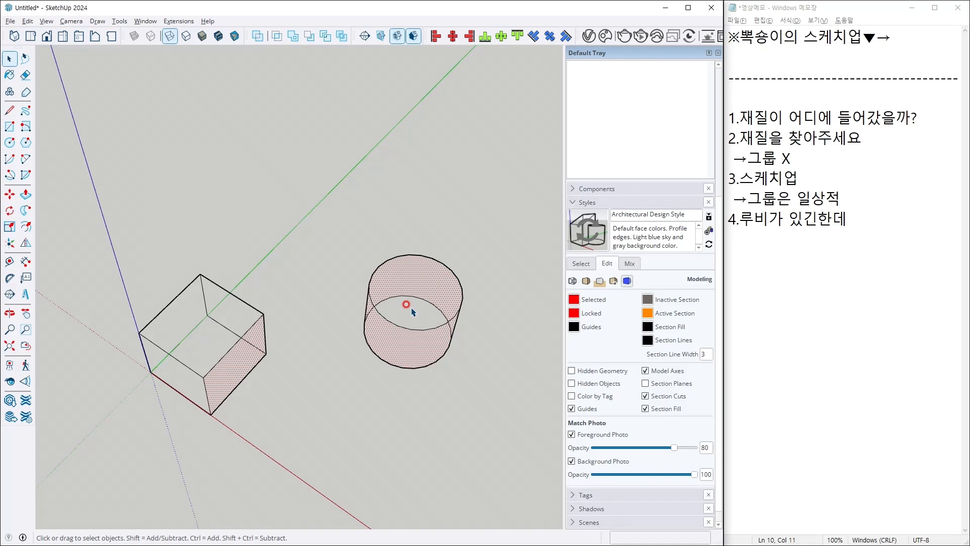
# Step: Clear the selection and try to select the grouped faces using Polished Concrete New from the in-model materials
pyautogui.click(525, 259)
pyautogui.click(578, 263)
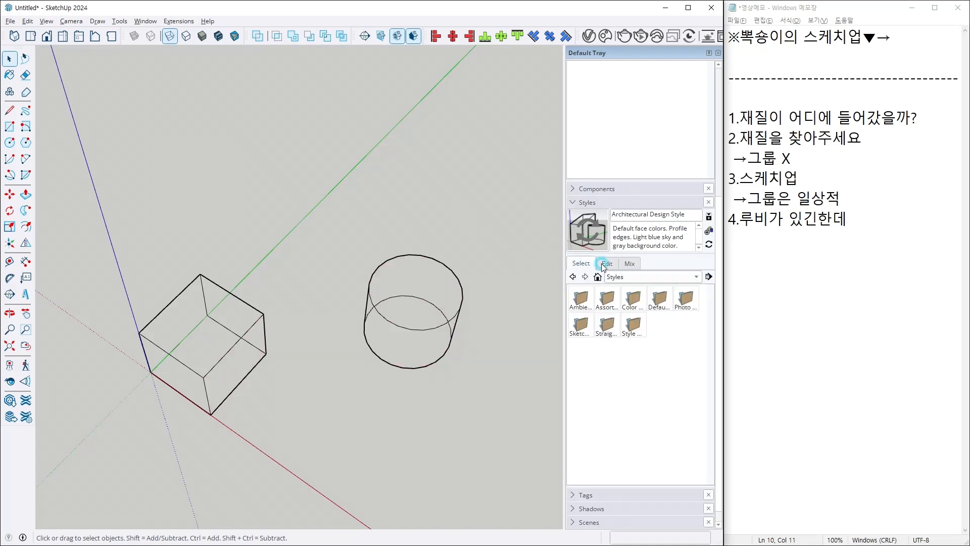
pyautogui.scroll(1, 628, 192)
pyautogui.press('b')
pyautogui.rightClick(632, 177)
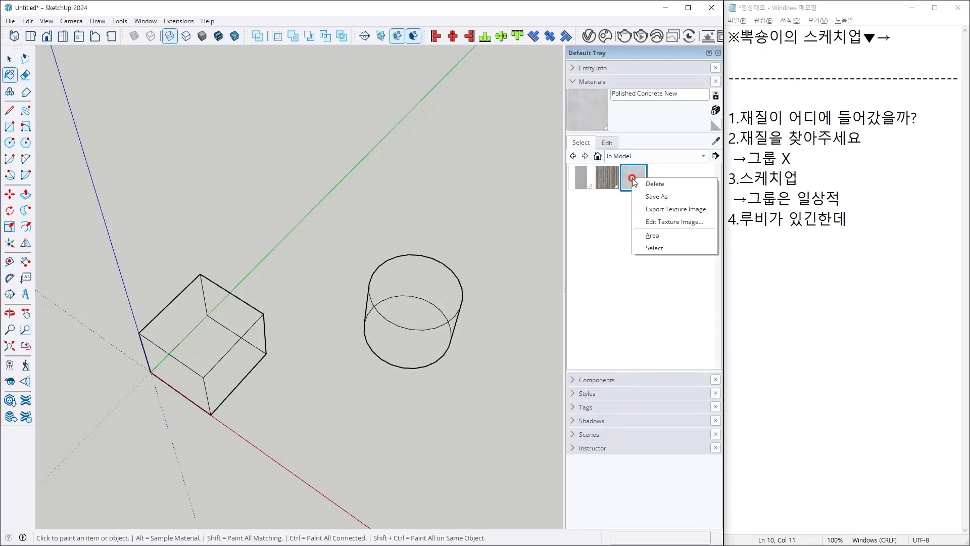
pyautogui.click(654, 247)
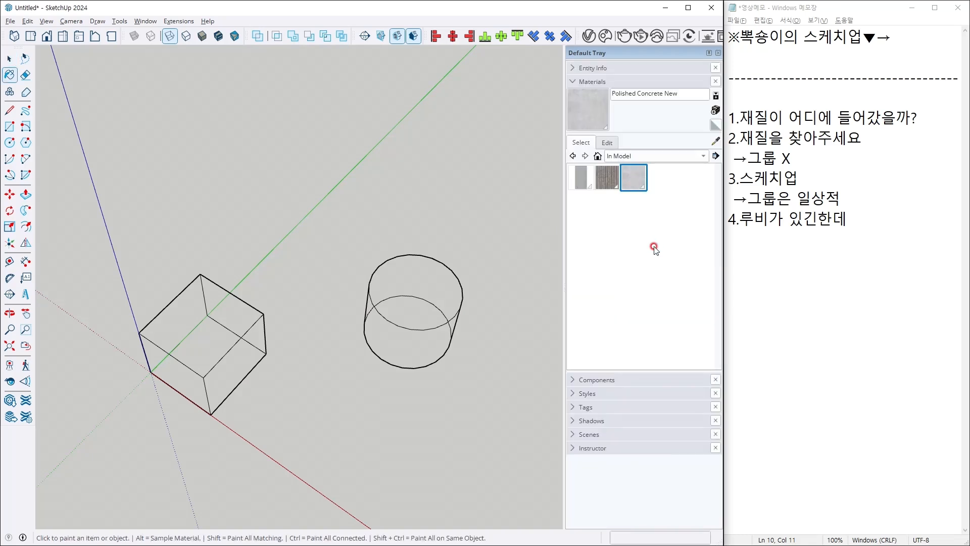
pyautogui.middleClick(437, 291)
pyautogui.press('space')
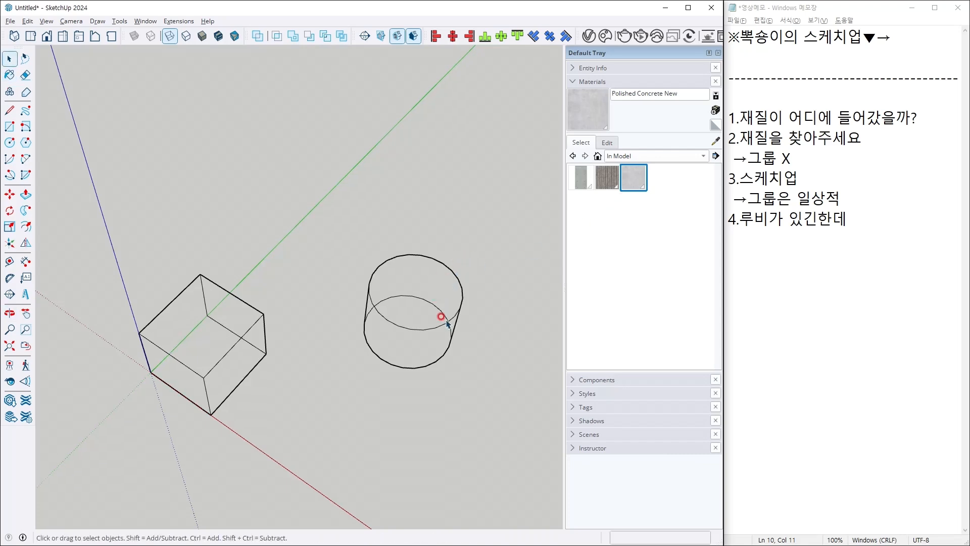
# Step: Open the cylinder group, select its faces using Concrete Scored Jointless, and close the group
pyautogui.doubleClick(446, 322)
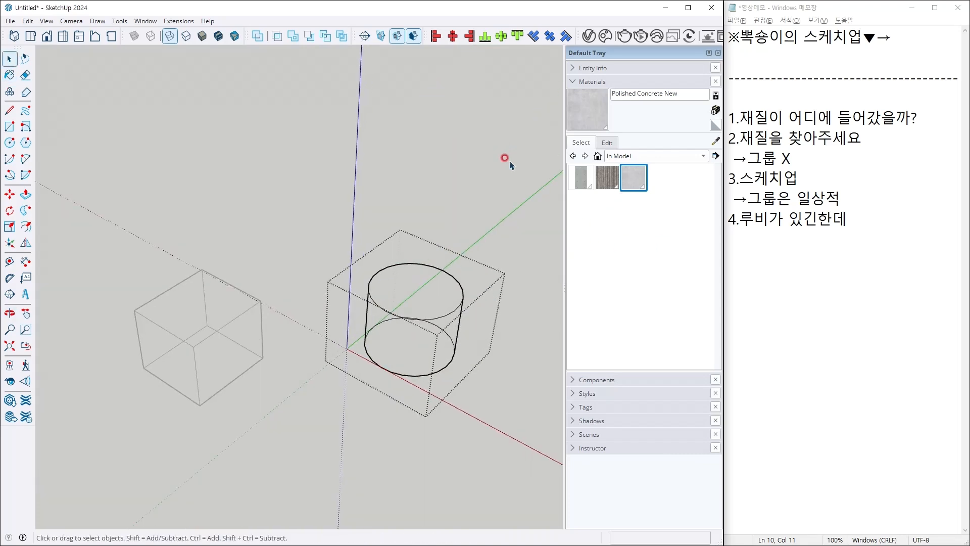
pyautogui.click(608, 177)
pyautogui.rightClick(609, 178)
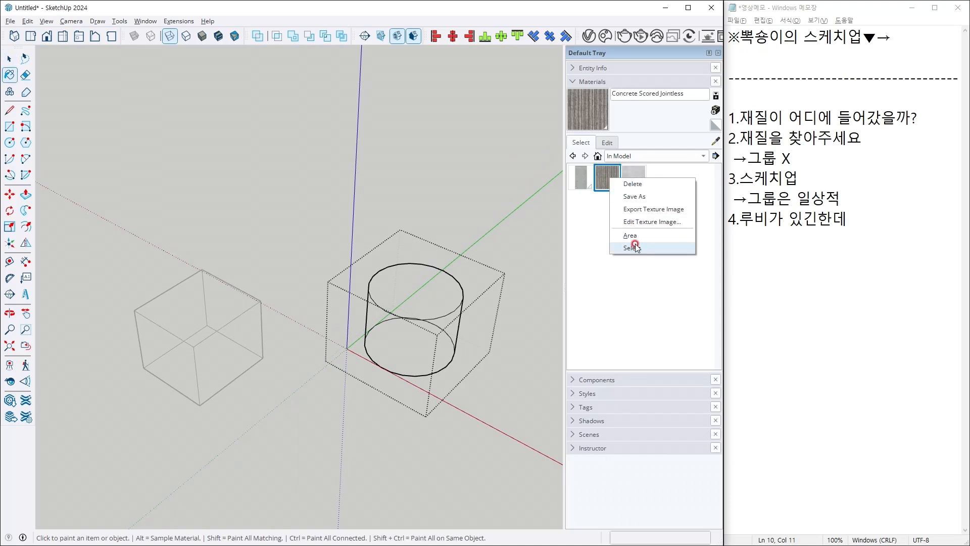
pyautogui.click(635, 247)
pyautogui.moveTo(332, 299); pyautogui.dragTo(323, 324, button='middle')
pyautogui.press('space')
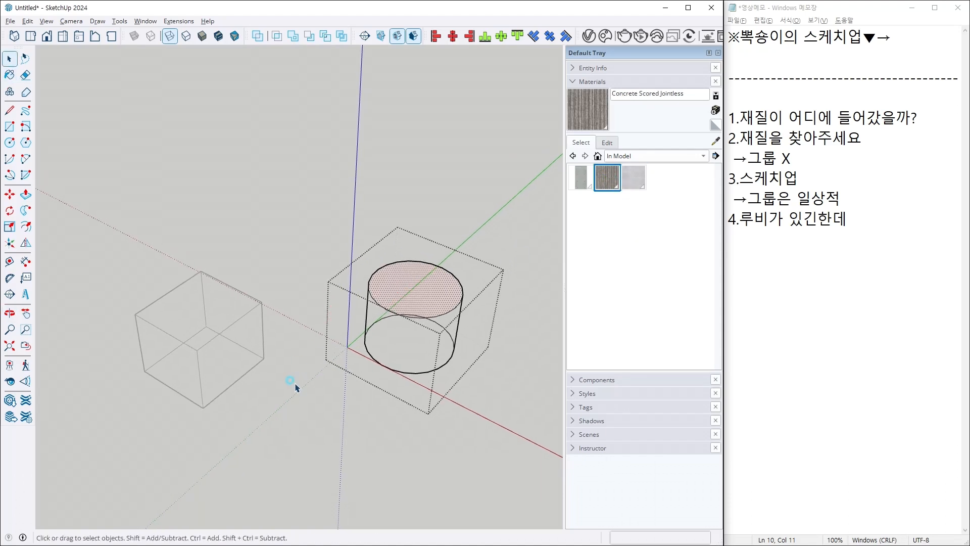
pyautogui.click(295, 386)
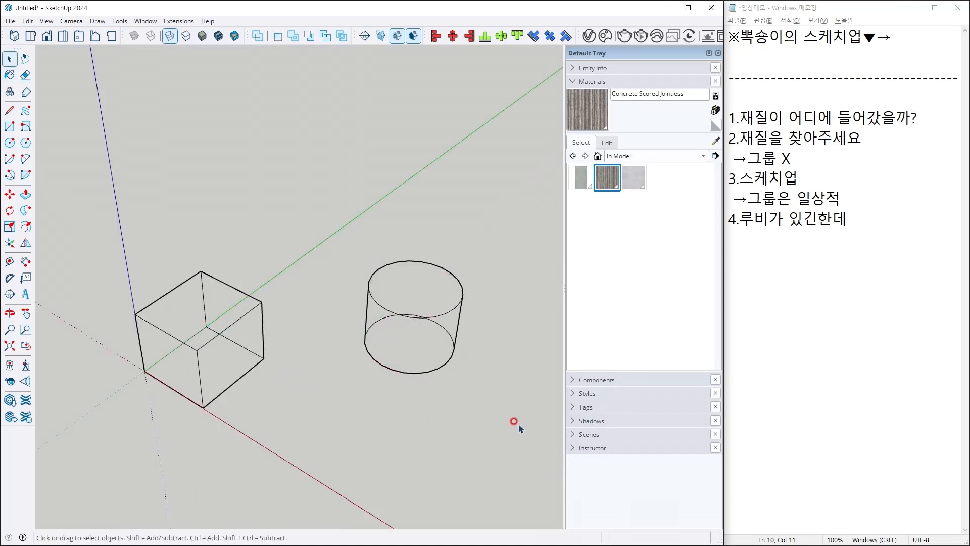
pyautogui.moveTo(515, 419); pyautogui.dragTo(12, 197)
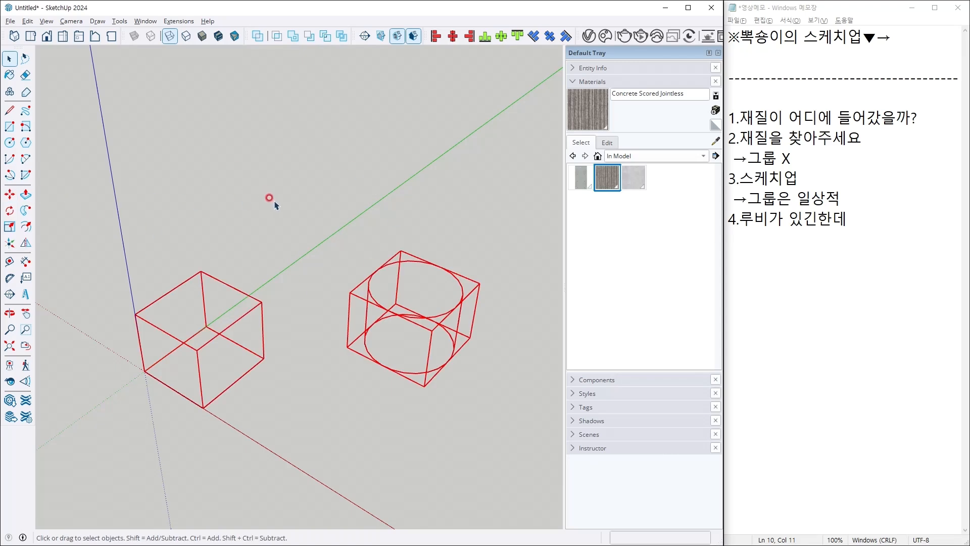
pyautogui.click(429, 326)
pyautogui.click(369, 264)
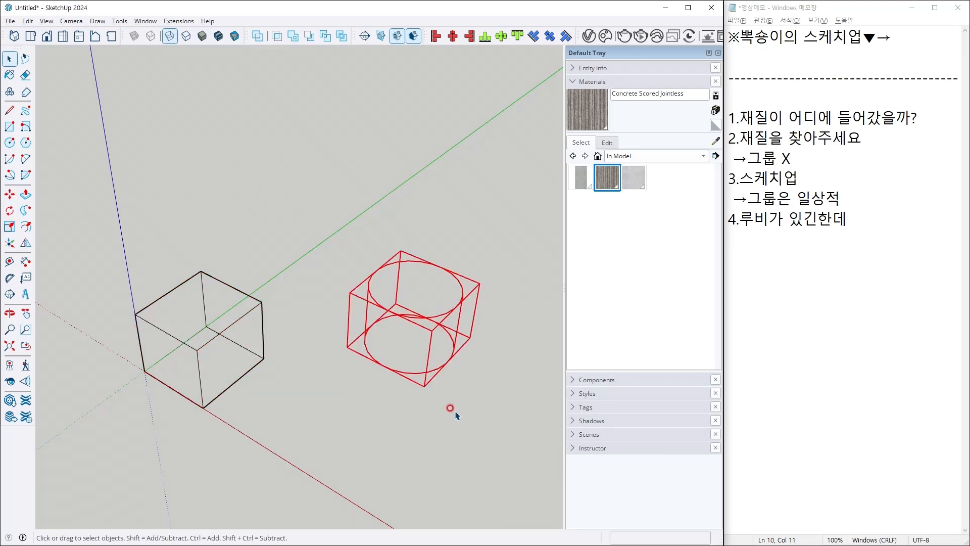
pyautogui.click(493, 417)
pyautogui.moveTo(428, 411); pyautogui.dragTo(140, 113)
pyautogui.click(186, 102)
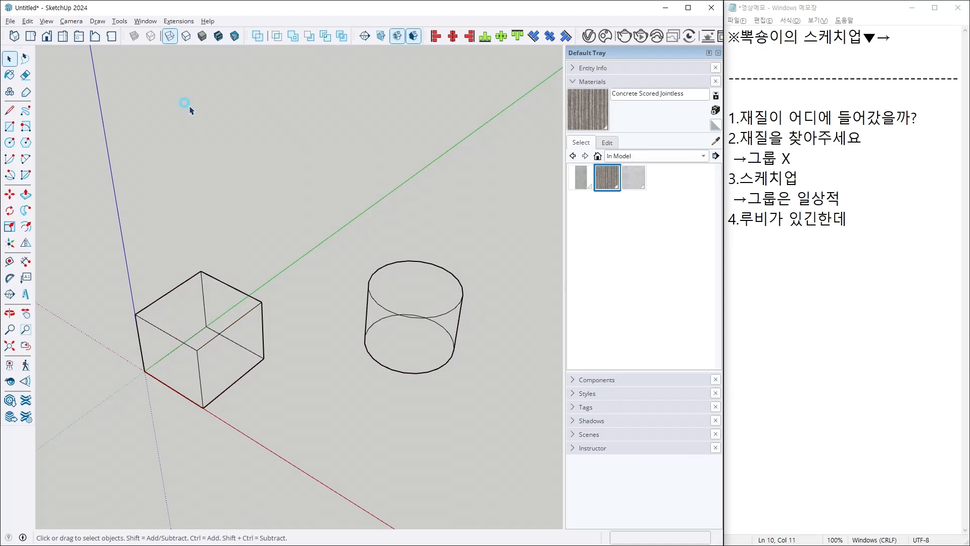
# Step: Select all objects in the scene that use Concrete Scored Jointless through the V-Ray Asset Editor, and close the editor
pyautogui.click(246, 361)
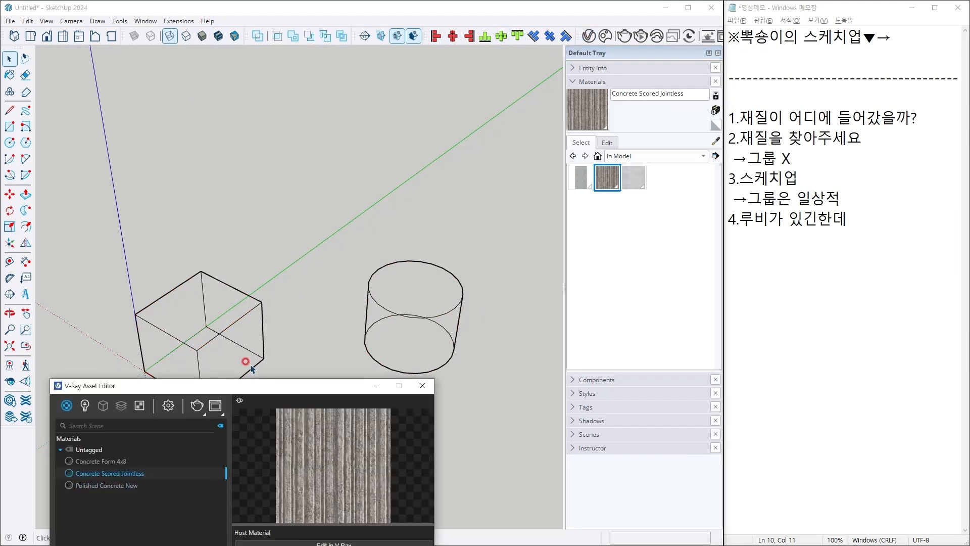
pyautogui.rightClick(114, 474)
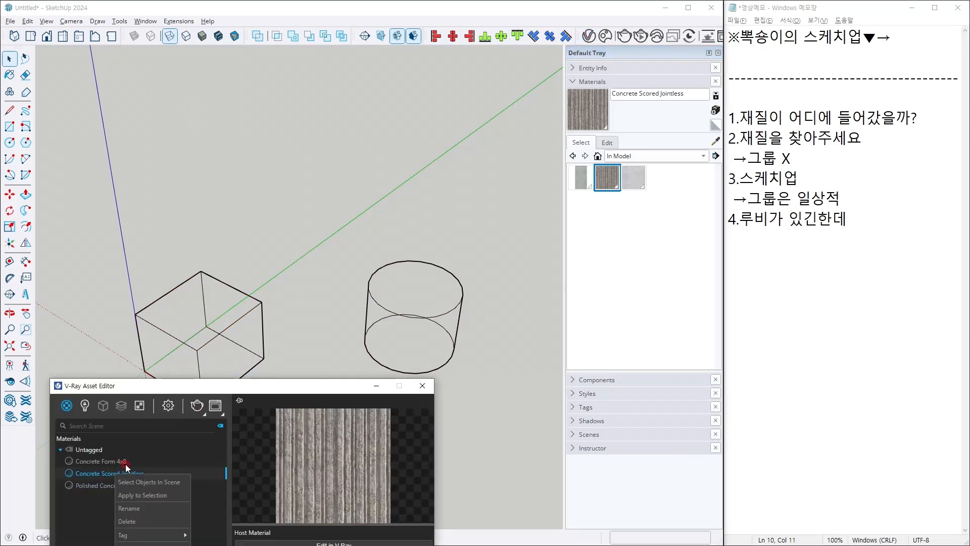
pyautogui.click(147, 483)
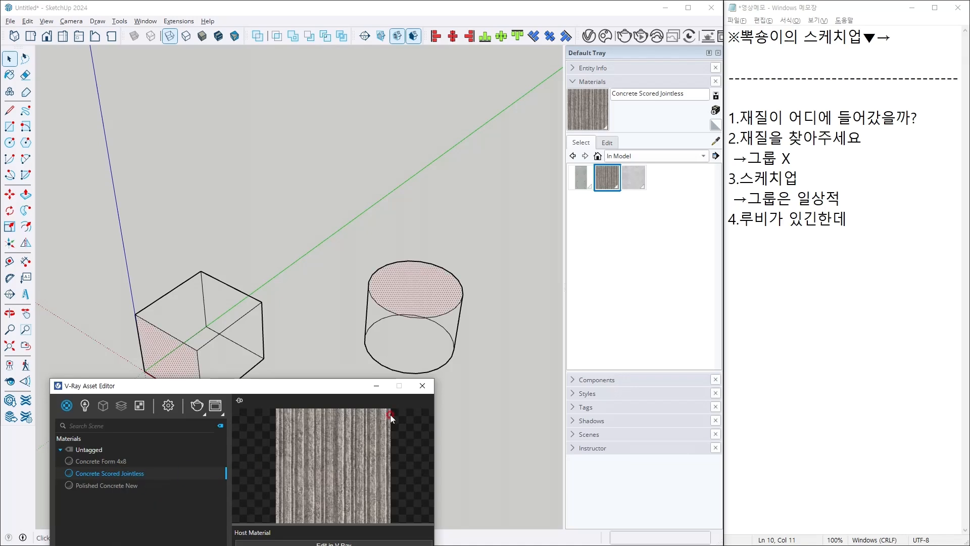
pyautogui.click(421, 386)
# Step: Show the model in shaded display without textures and recolour Concrete Scored Jointless to blue, RGB 0, 0, 255
pyautogui.moveTo(282, 369); pyautogui.dragTo(303, 242, button='middle')
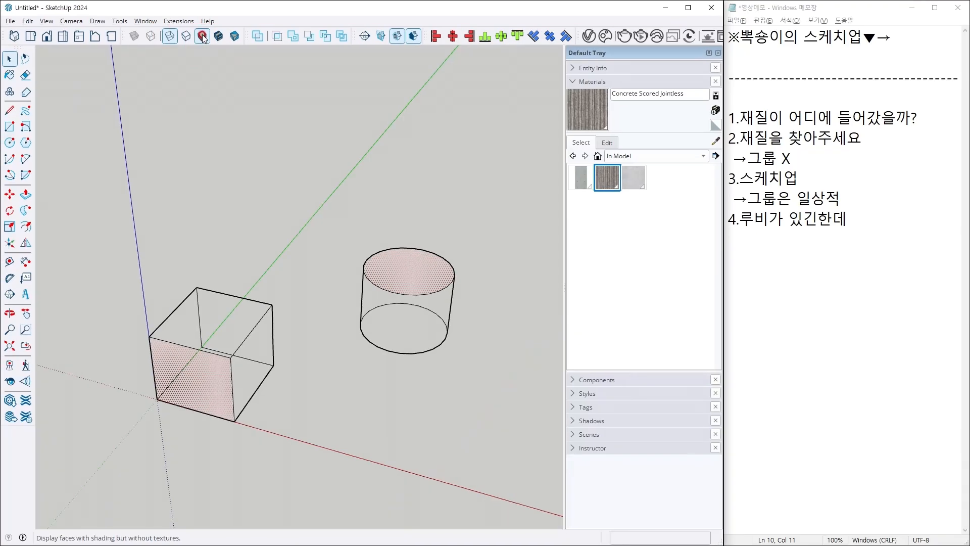
pyautogui.click(202, 36)
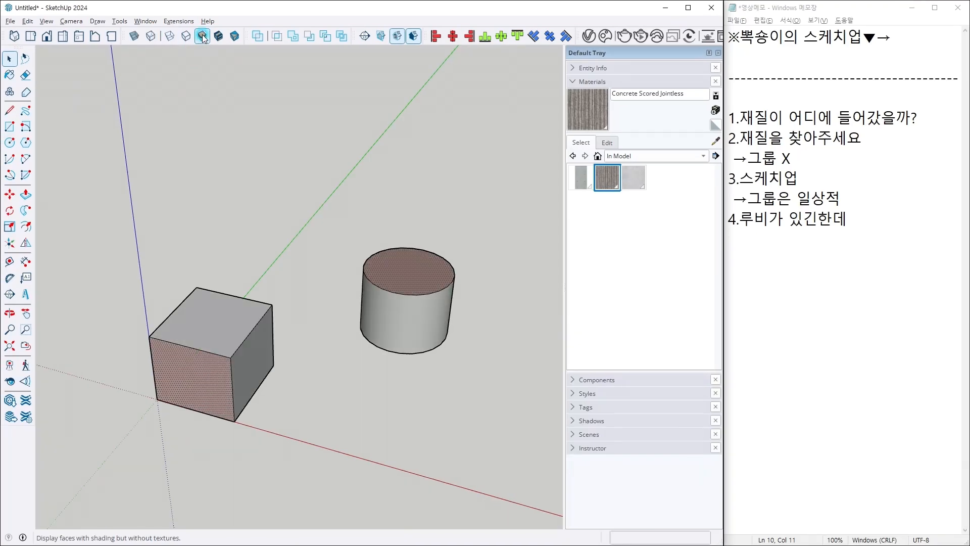
pyautogui.click(608, 143)
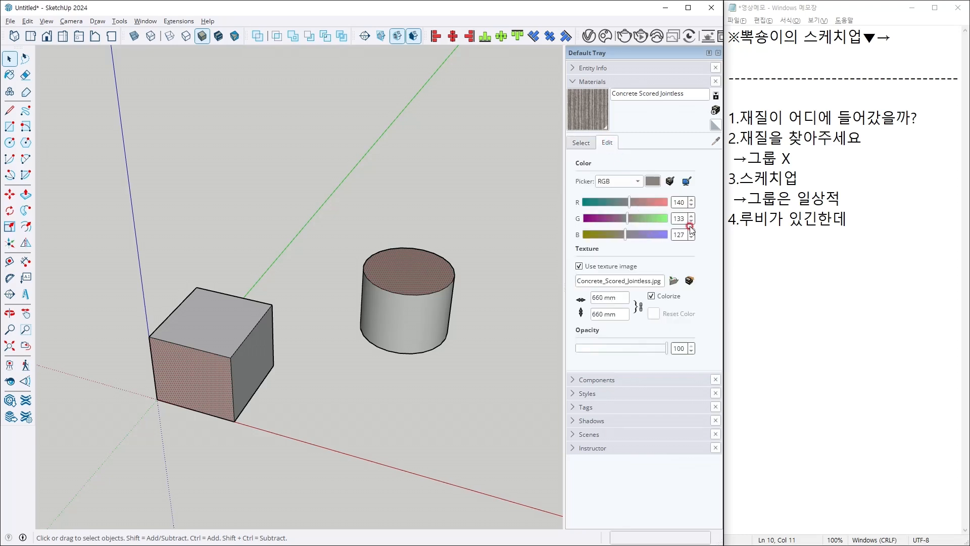
pyautogui.moveTo(635, 203); pyautogui.dragTo(556, 217)
pyautogui.moveTo(626, 235); pyautogui.dragTo(738, 218)
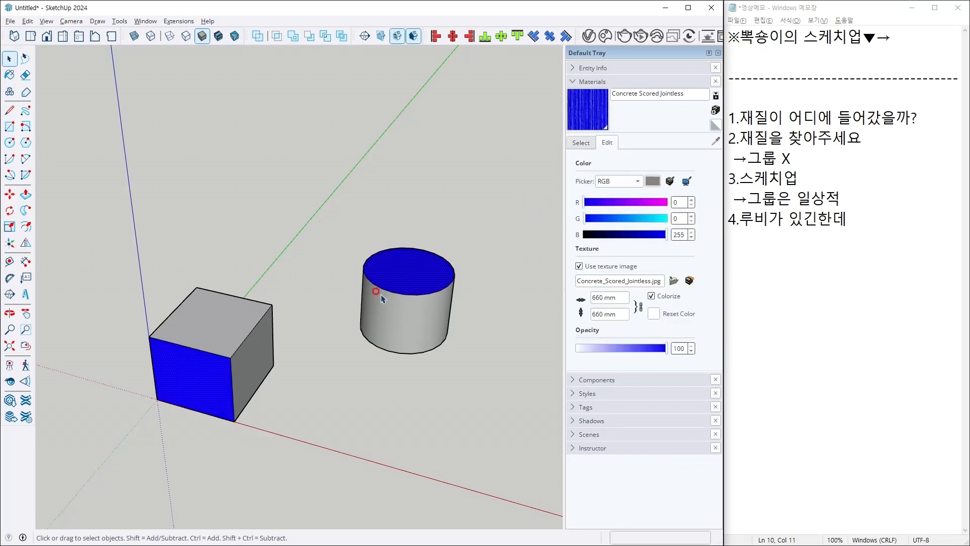
# Step: Examine the recoloured box and cylinder faces and reset the Concrete Scored Jointless material to its original colour
pyautogui.press('o')
pyautogui.moveTo(346, 269); pyautogui.dragTo(329, 277)
pyautogui.press('space')
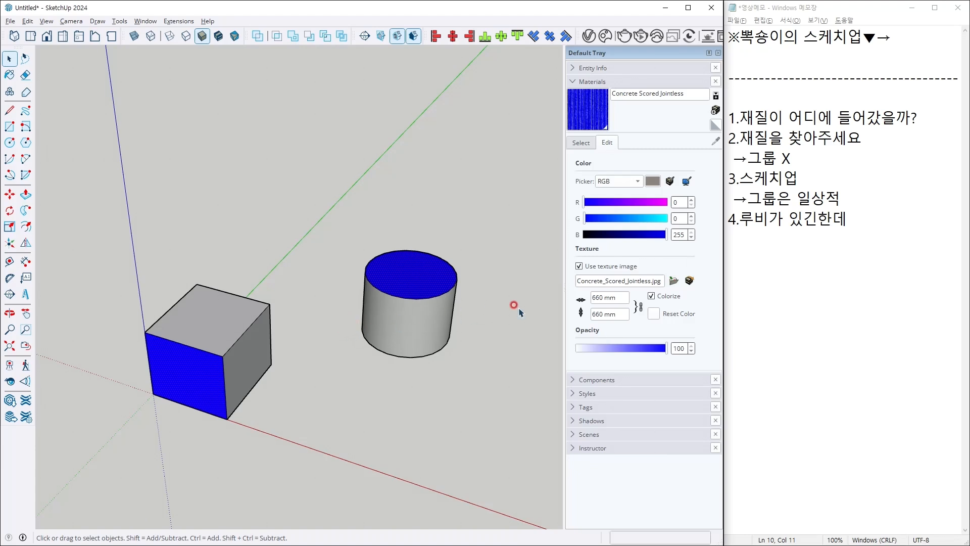
pyautogui.click(666, 315)
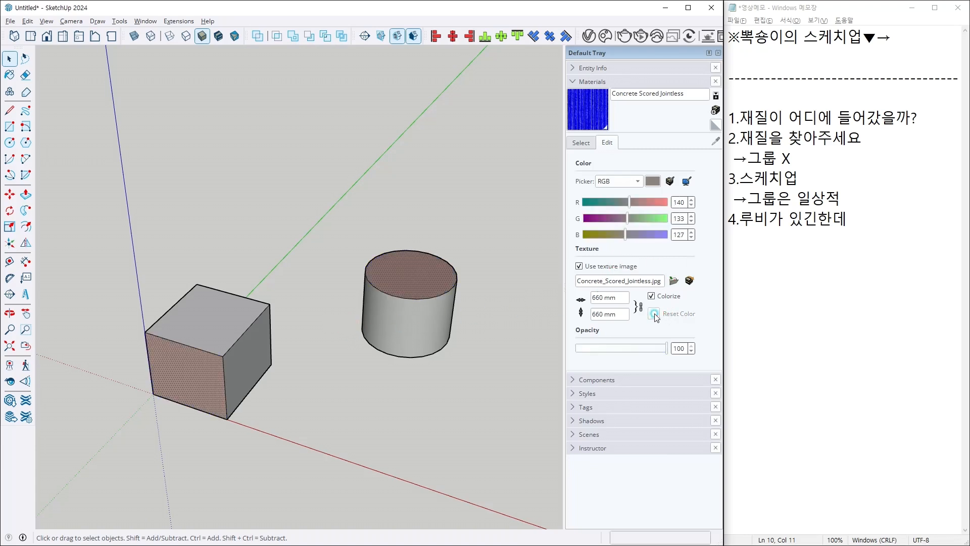
# Step: Try wireframe display, set the model to hidden-line display, and examine the selected faces on the box and cylinder
pyautogui.click(166, 37)
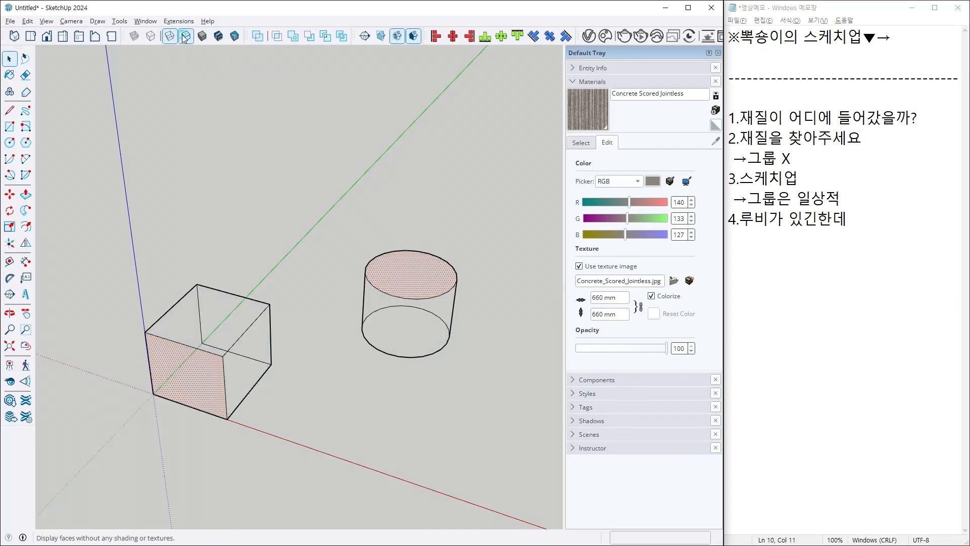
pyautogui.click(183, 36)
pyautogui.click(178, 108)
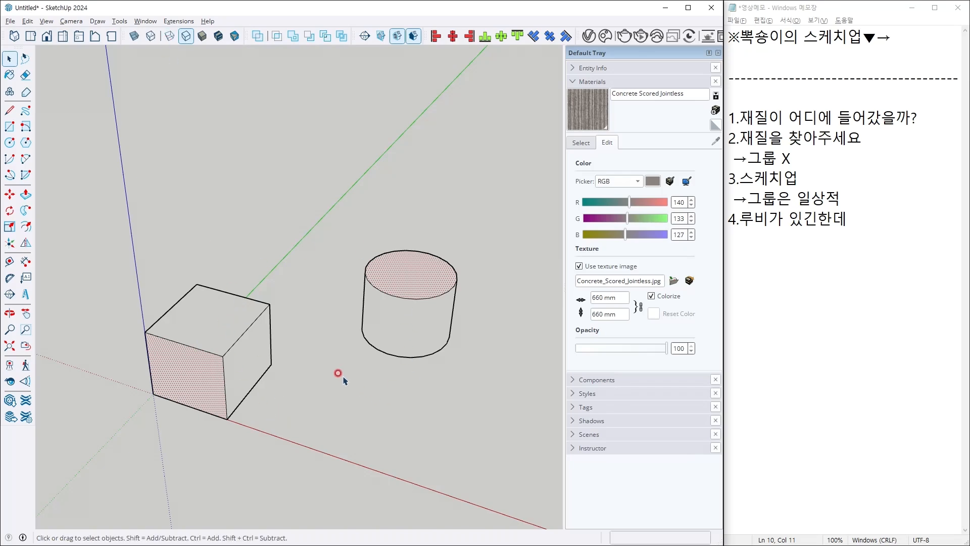
pyautogui.moveTo(488, 330); pyautogui.dragTo(440, 303, button='middle')
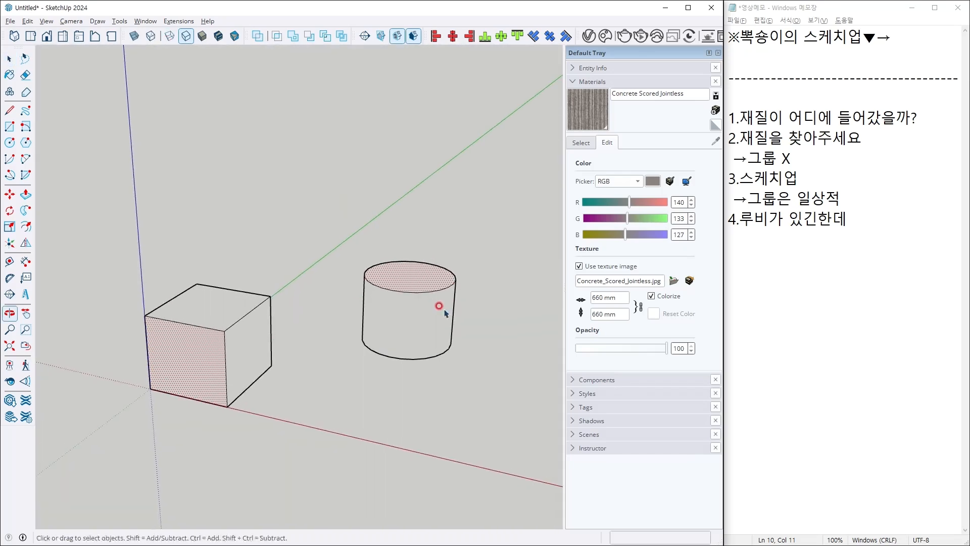
pyautogui.moveTo(156, 312)
pyautogui.mouseDown()
pyautogui.moveTo(168, 365)
pyautogui.moveTo(211, 318)
pyautogui.mouseUp()
pyautogui.moveTo(610, 156); pyautogui.dragTo(701, 144)
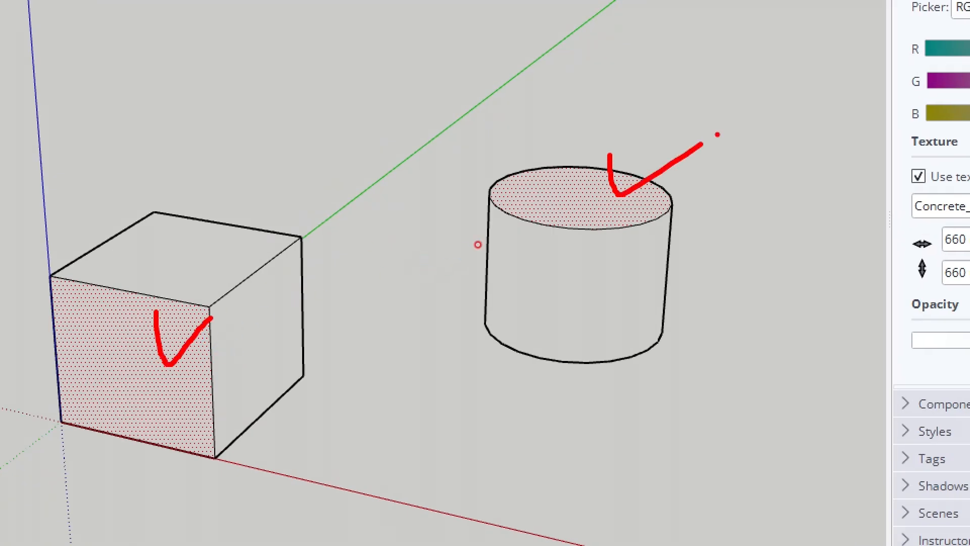
pyautogui.press('Escape')
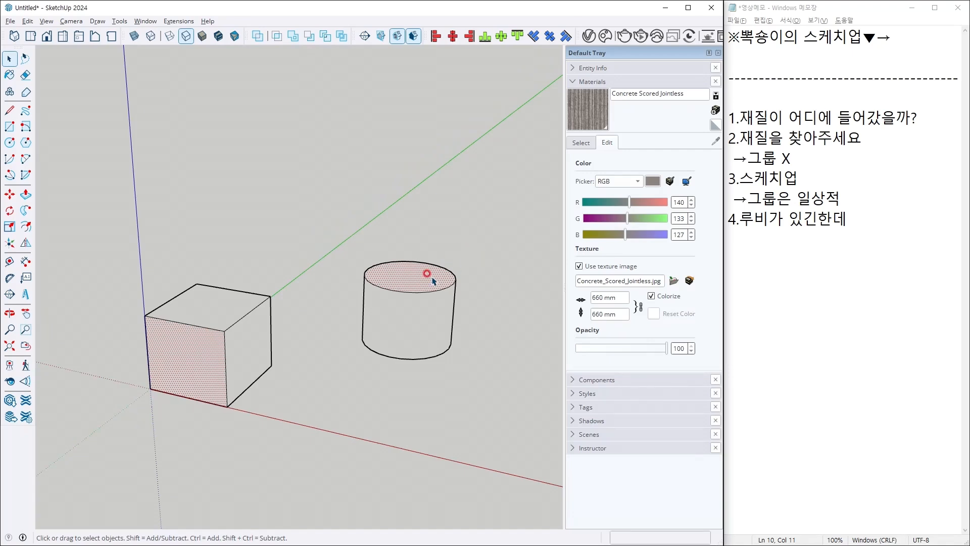
# Step: Leave the material's colour settings and return to the list of in-model materials
pyautogui.click(580, 142)
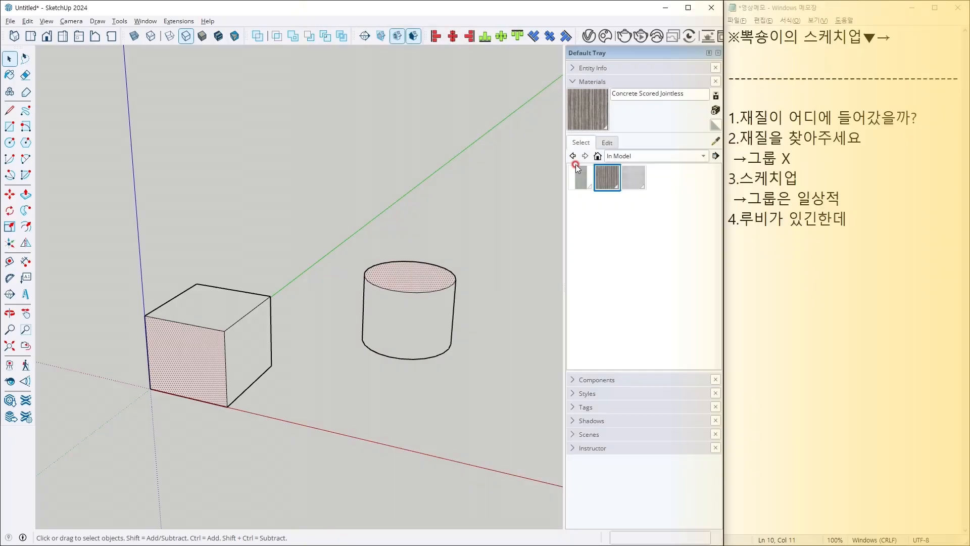
pyautogui.click(575, 165)
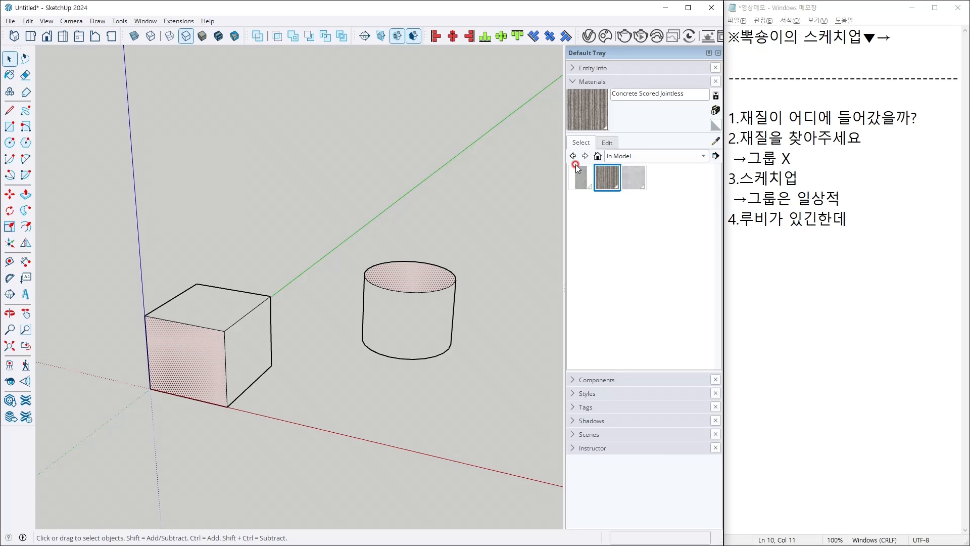